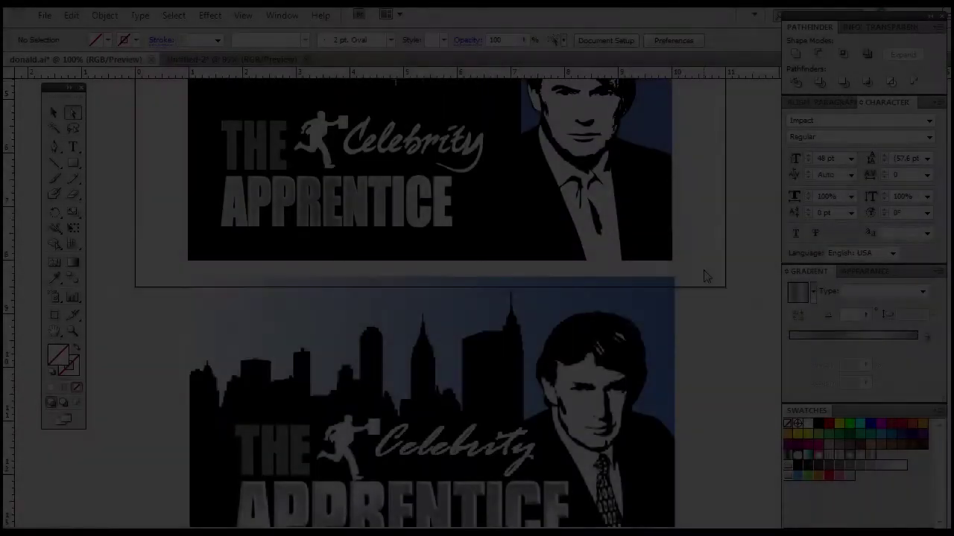
# Browse the Google Images results and copy the dark-suit, pink-tie portrait photo
pyautogui.scroll(3, 707, 277)
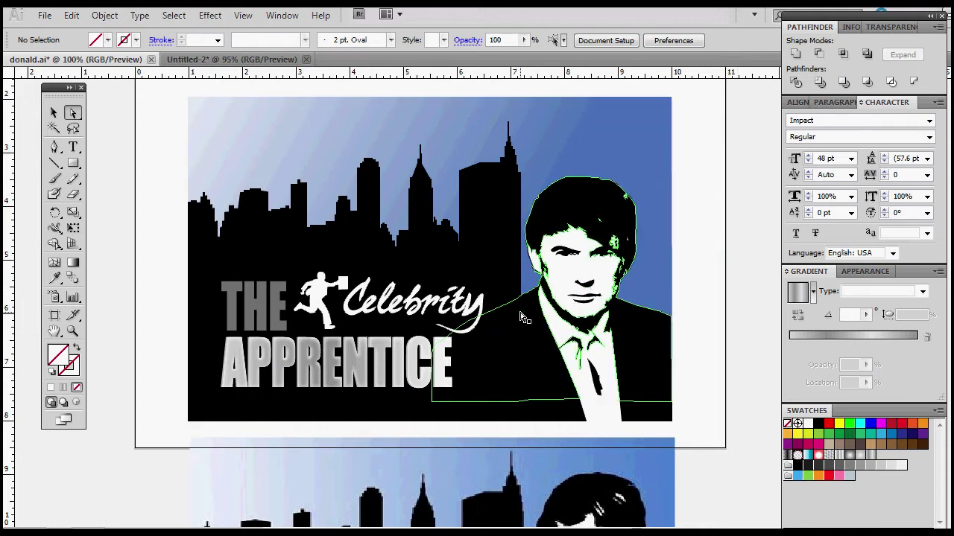
pyautogui.scroll(-6, 728, 208)
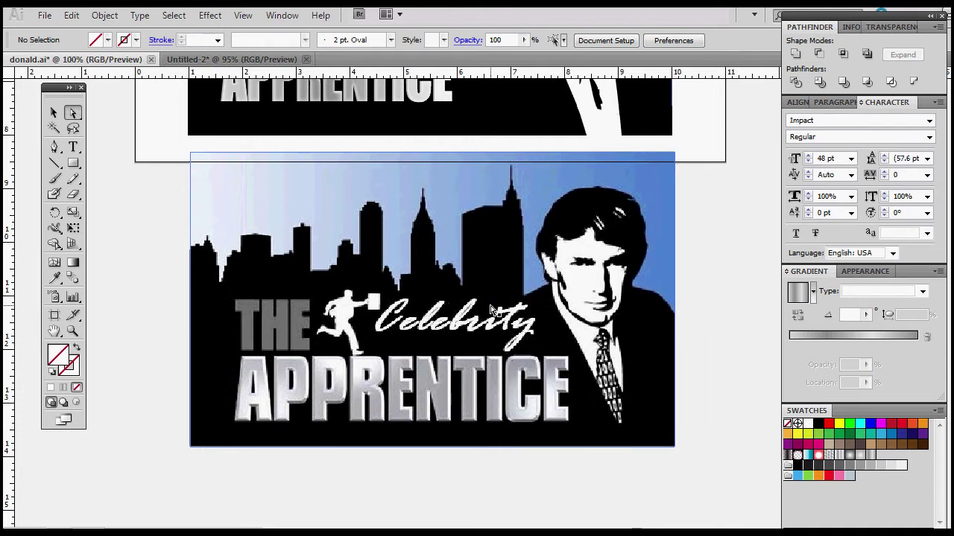
pyautogui.scroll(1, 728, 261)
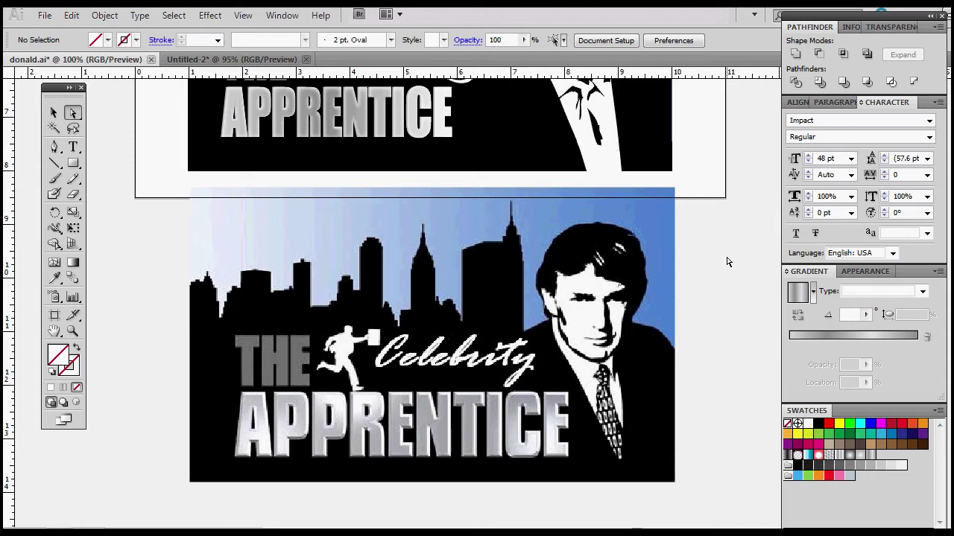
pyautogui.scroll(2, 728, 261)
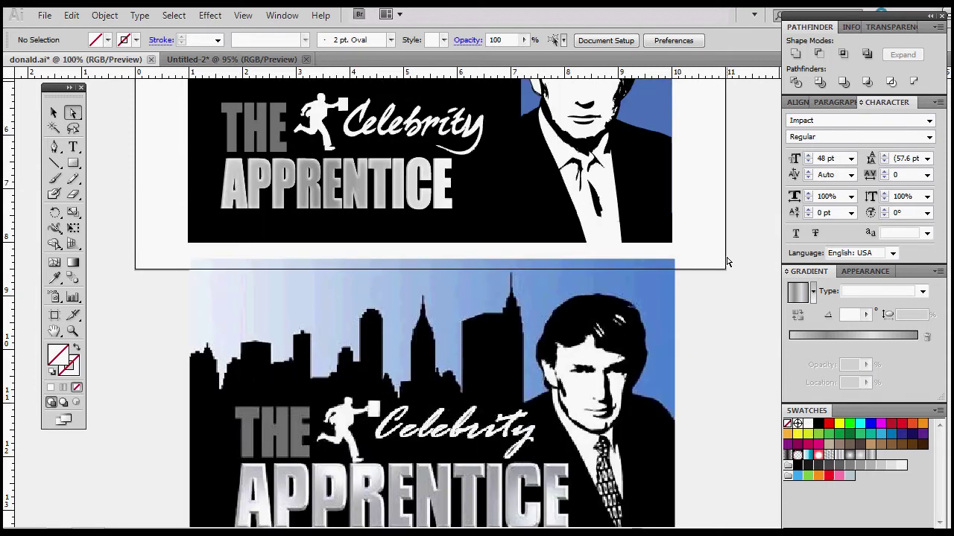
pyautogui.scroll(-2, 728, 261)
pyautogui.scroll(2, 752, 231)
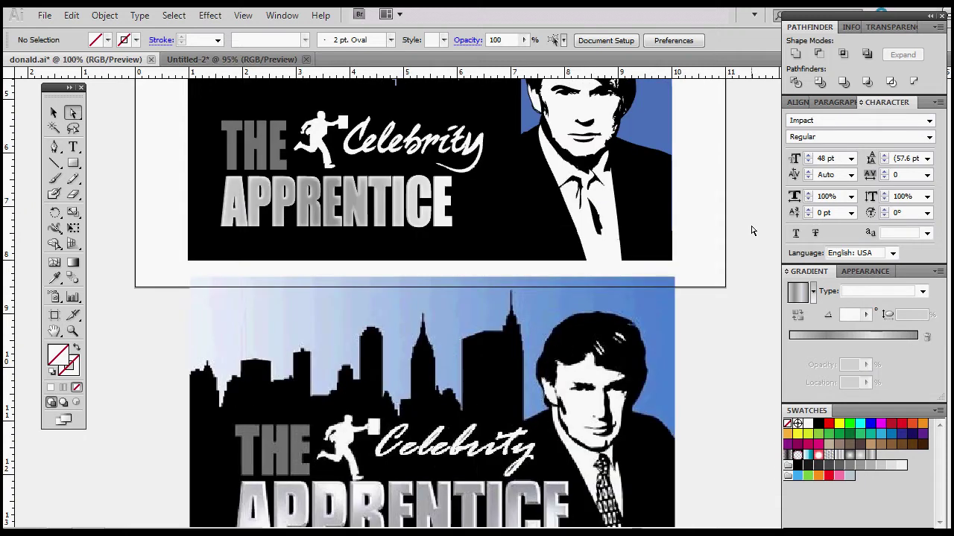
pyautogui.scroll(2, 751, 231)
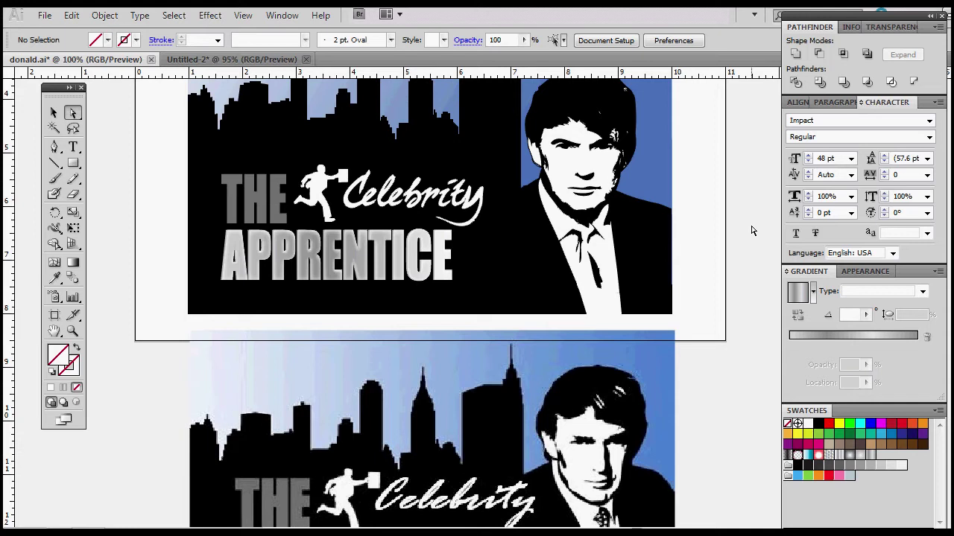
pyautogui.scroll(3, 707, 245)
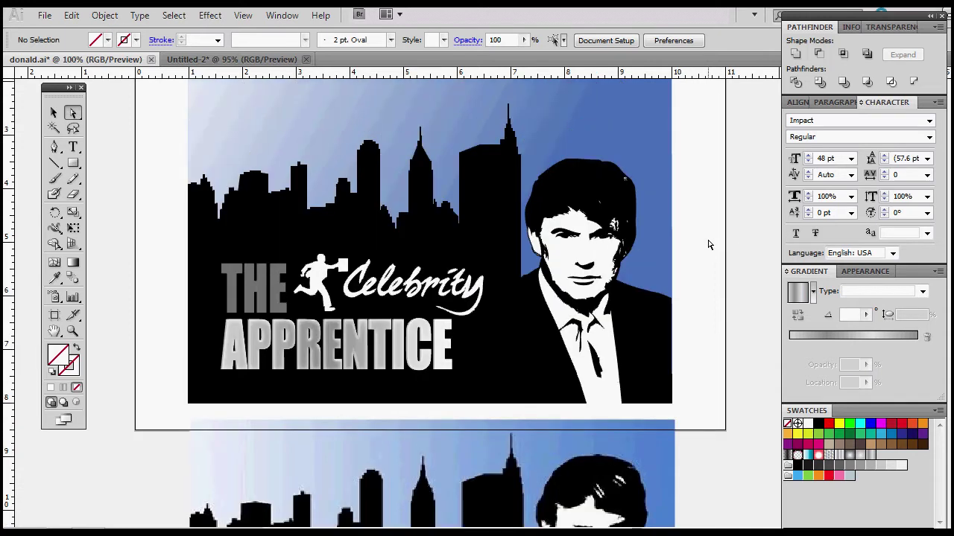
pyautogui.scroll(-4, 708, 245)
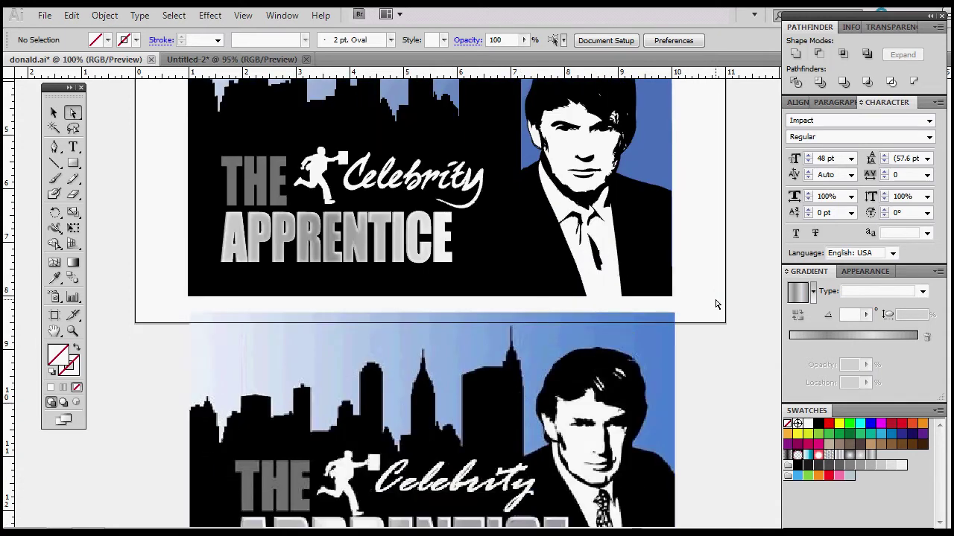
pyautogui.scroll(4, 760, 210)
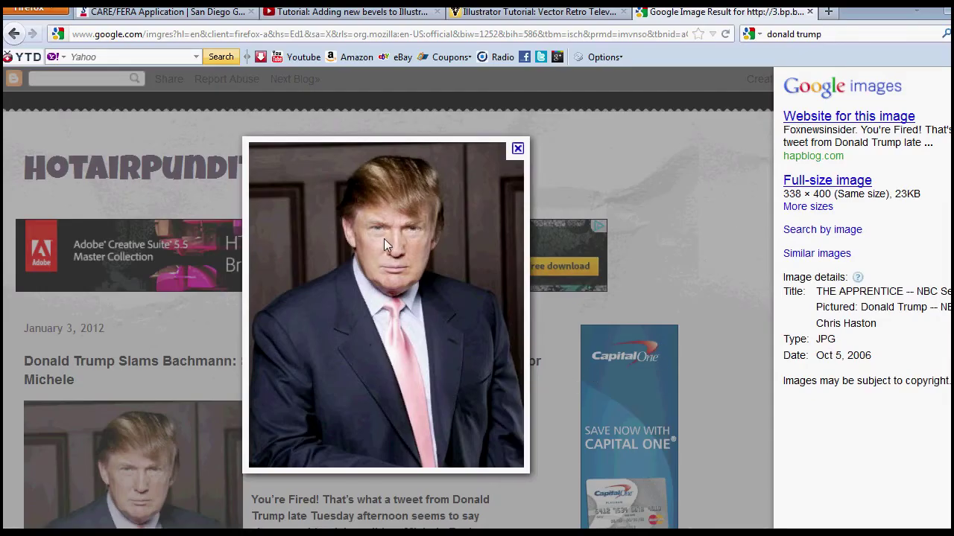
pyautogui.rightClick(374, 307)
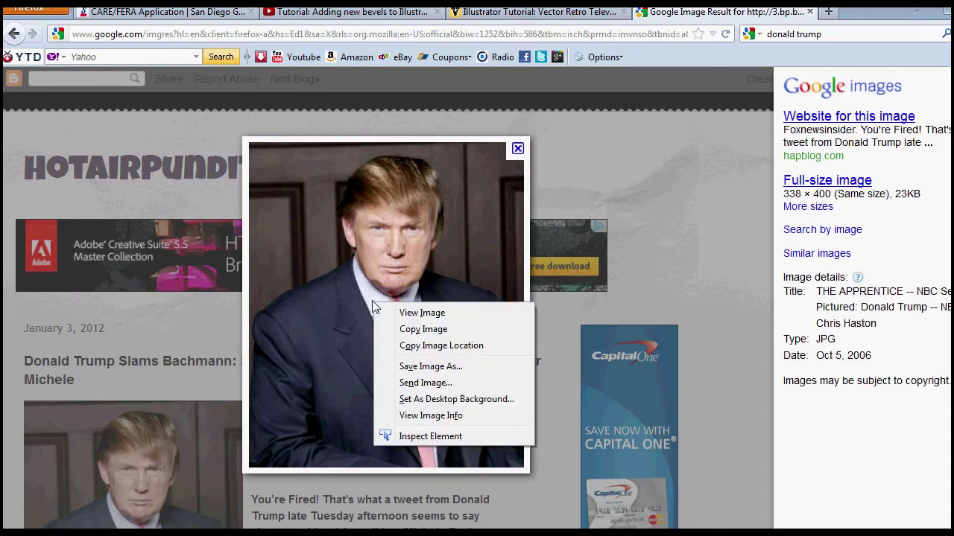
pyautogui.click(406, 332)
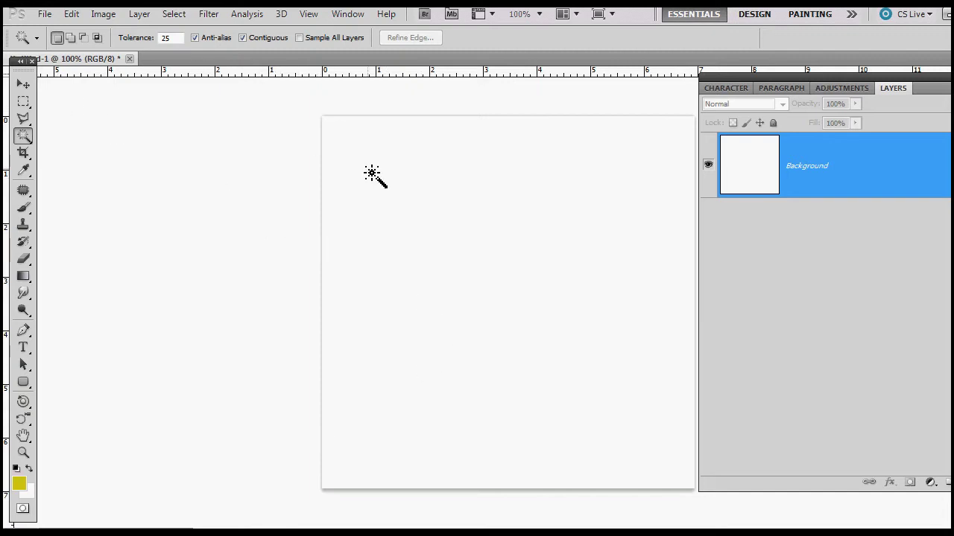
# Paste the portrait into the blank document as Layer 1 and zoom to 300% on the face
pyautogui.click(27, 85)
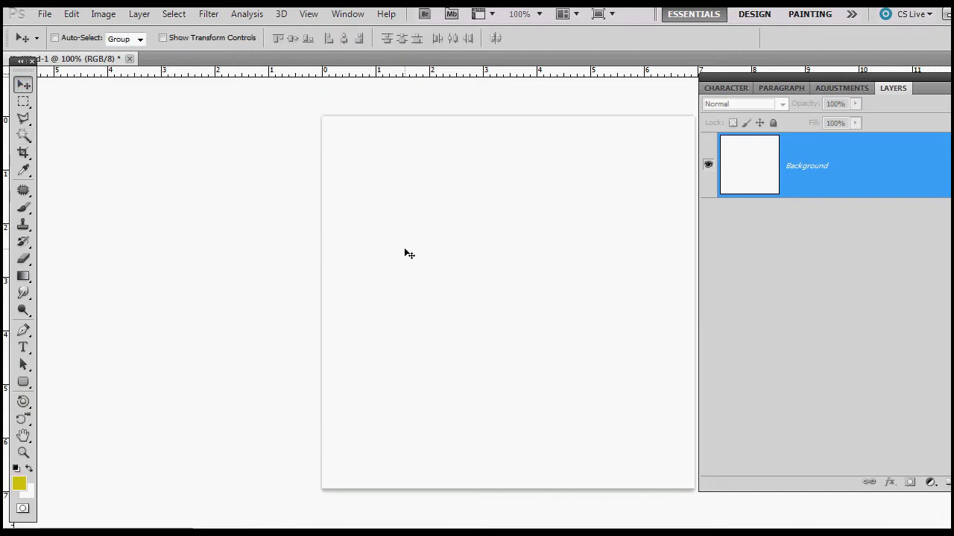
pyautogui.click(71, 14)
pyautogui.click(111, 127)
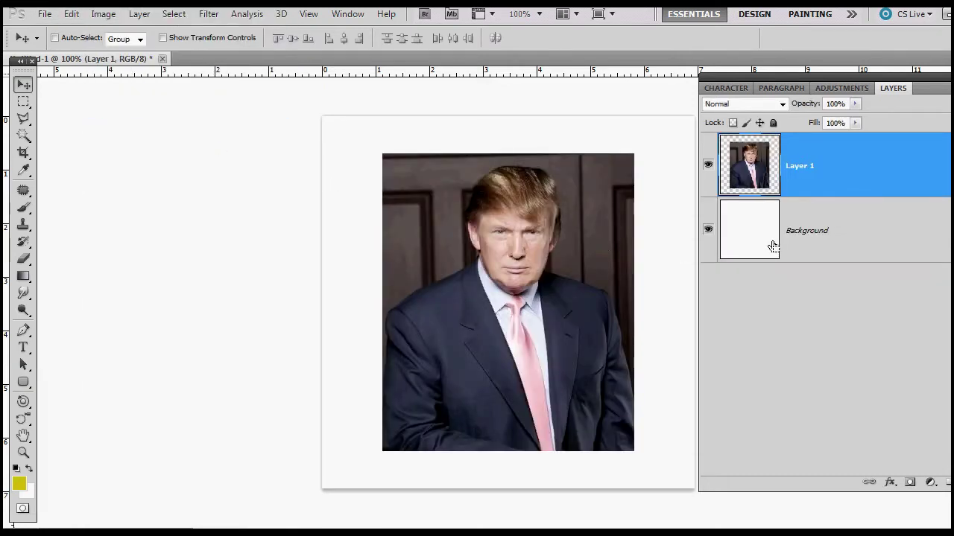
pyautogui.hotkey('ctrl', '+')
pyautogui.hotkey('ctrl', '+')
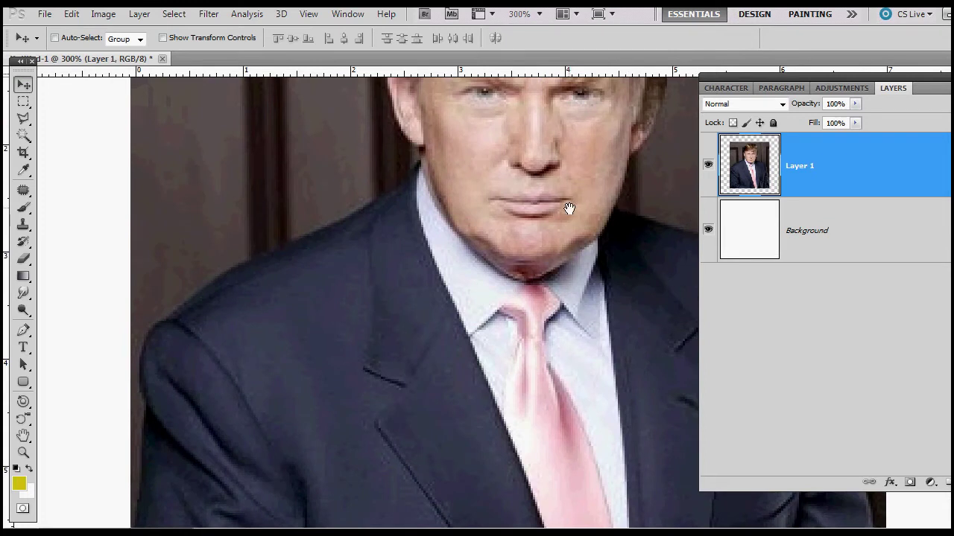
pyautogui.moveTo(549, 255); pyautogui.dragTo(486, 362)
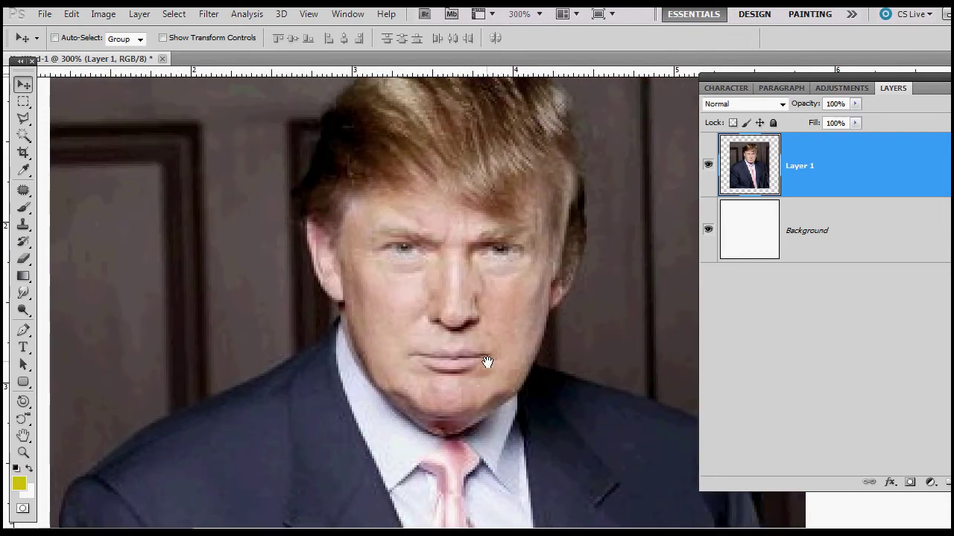
# With the Burn tool and a smaller brush, darken the eyebrows, under-nose shadow and lips
pyautogui.click(22, 311)
pyautogui.click(23, 313)
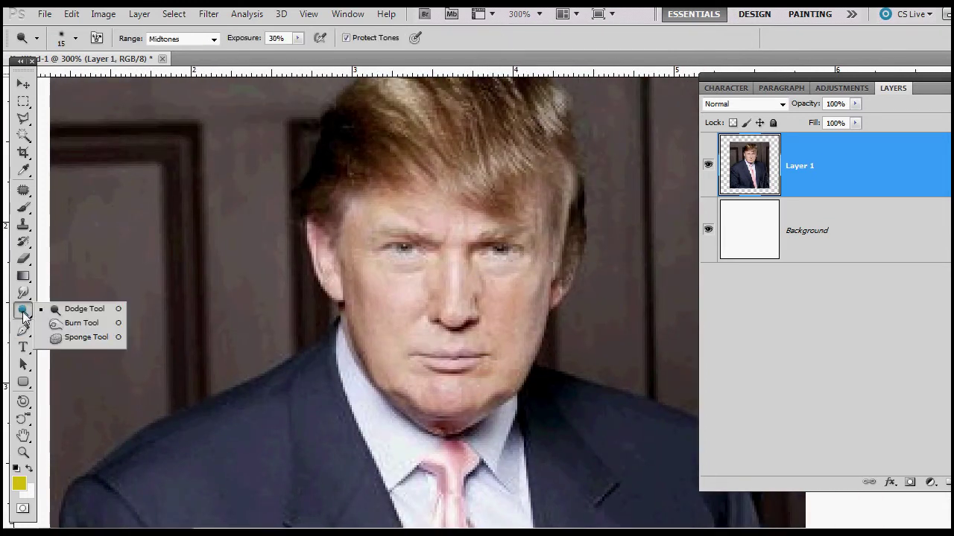
pyautogui.click(56, 322)
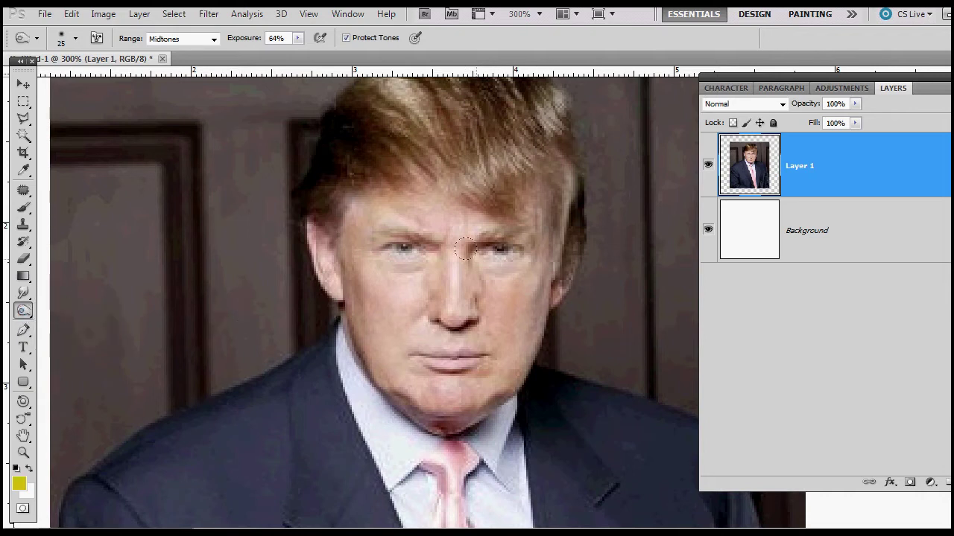
pyautogui.press('[')
pyautogui.press('[')
pyautogui.moveTo(479, 262)
pyautogui.mouseDown()
pyautogui.moveTo(390, 232)
pyautogui.moveTo(375, 239)
pyautogui.mouseUp()
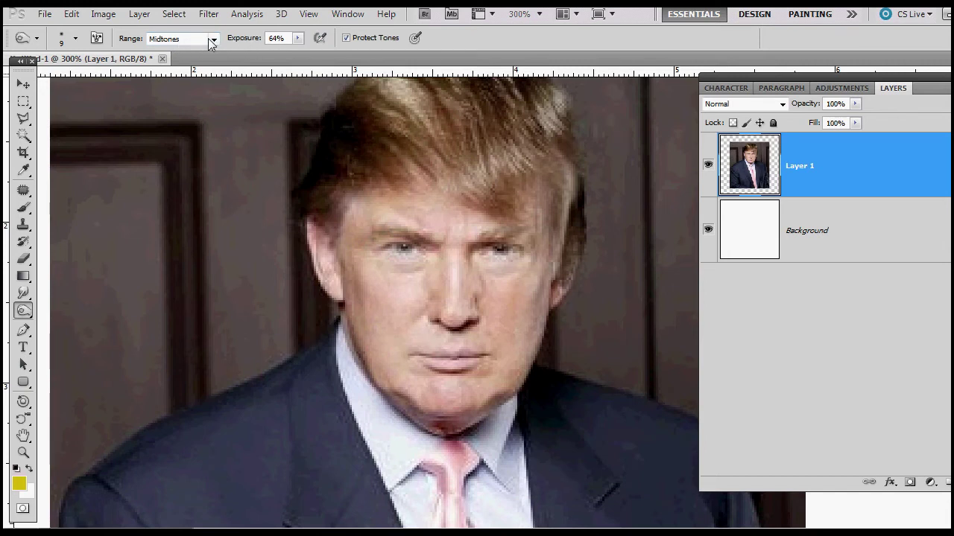
pyautogui.moveTo(489, 245)
pyautogui.mouseDown()
pyautogui.moveTo(528, 244)
pyautogui.moveTo(491, 240)
pyautogui.moveTo(537, 248)
pyautogui.mouseUp()
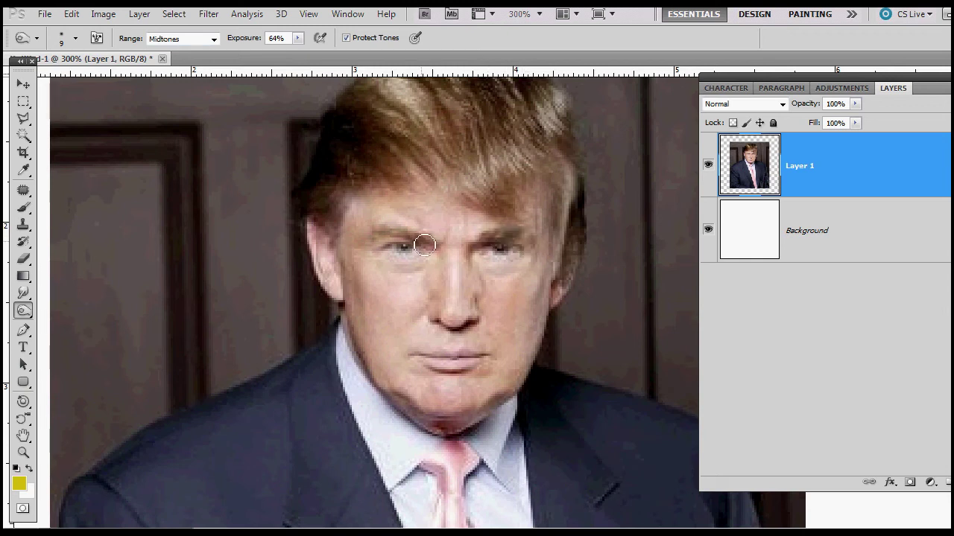
pyautogui.moveTo(404, 237); pyautogui.dragTo(373, 237)
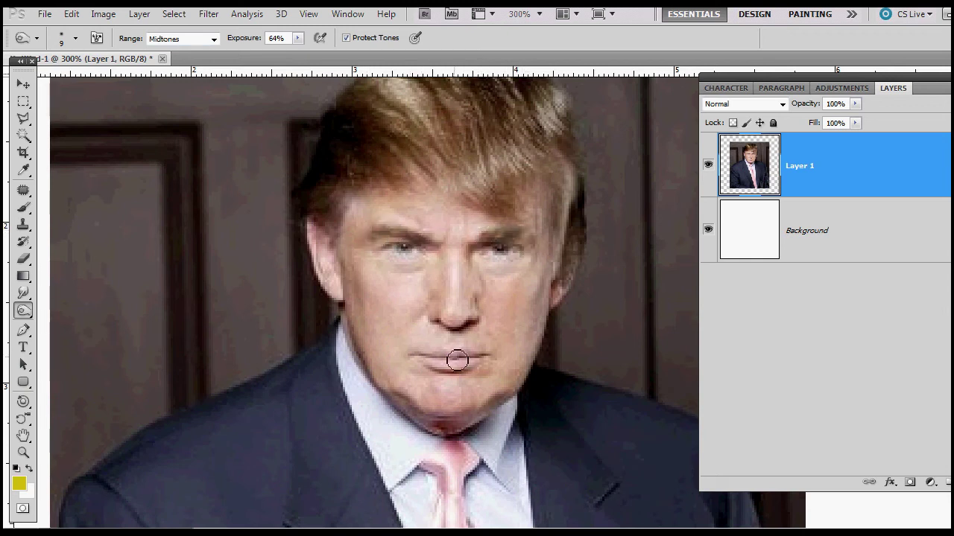
pyautogui.moveTo(438, 325); pyautogui.dragTo(472, 320)
pyautogui.moveTo(462, 377)
pyautogui.mouseDown()
pyautogui.moveTo(436, 370)
pyautogui.moveTo(488, 372)
pyautogui.moveTo(426, 357)
pyautogui.moveTo(499, 362)
pyautogui.moveTo(462, 354)
pyautogui.moveTo(471, 354)
pyautogui.moveTo(488, 363)
pyautogui.moveTo(438, 364)
pyautogui.moveTo(492, 365)
pyautogui.mouseUp()
# With a finer brush, darken both ears and brighten the eye areas
pyautogui.press('[')
pyautogui.press('[')
pyautogui.press('[')
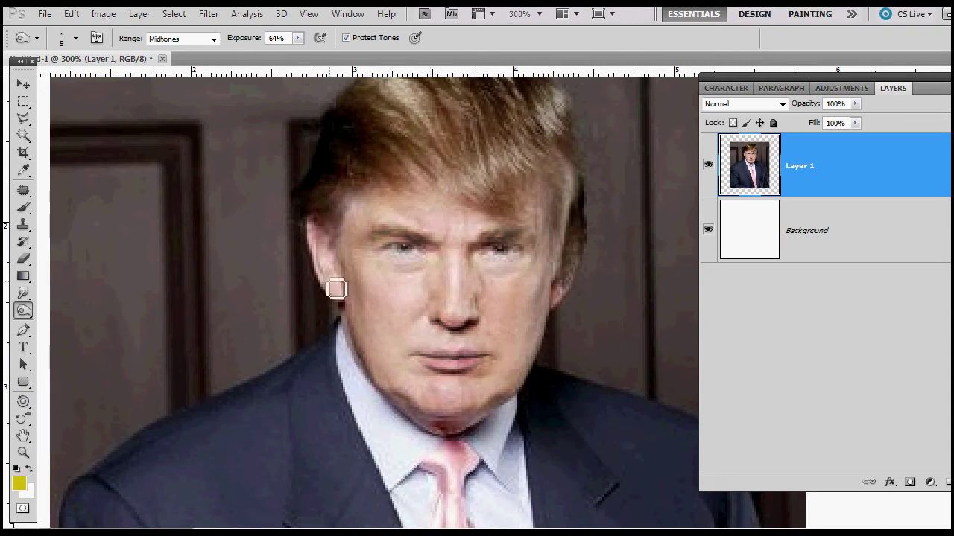
pyautogui.moveTo(325, 270)
pyautogui.mouseDown()
pyautogui.moveTo(314, 239)
pyautogui.moveTo(328, 285)
pyautogui.mouseUp()
pyautogui.moveTo(585, 288)
pyautogui.mouseDown()
pyautogui.moveTo(588, 266)
pyautogui.moveTo(560, 309)
pyautogui.moveTo(589, 288)
pyautogui.moveTo(558, 315)
pyautogui.moveTo(584, 280)
pyautogui.moveTo(565, 305)
pyautogui.mouseUp()
pyautogui.scroll(2, 515, 291)
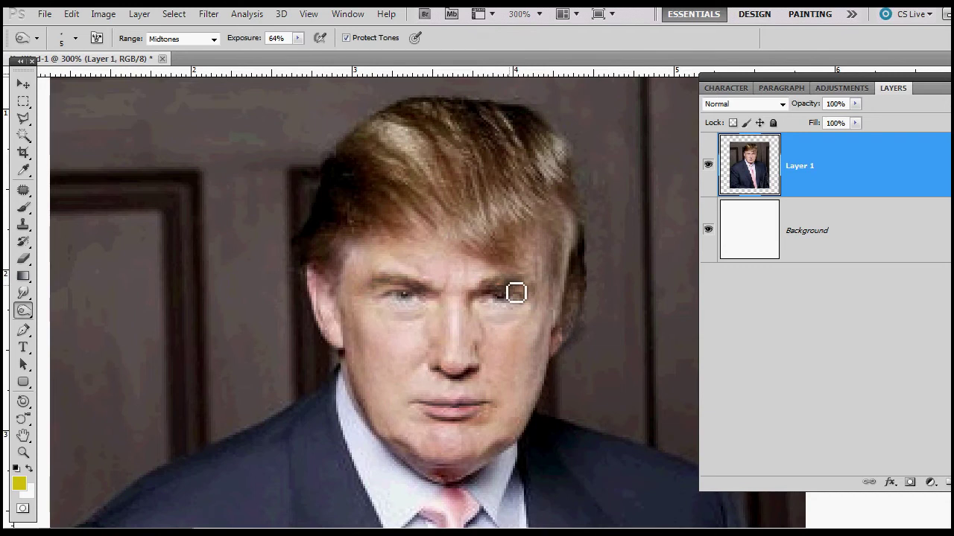
pyautogui.moveTo(419, 309)
pyautogui.mouseDown()
pyautogui.moveTo(401, 297)
pyautogui.moveTo(409, 300)
pyautogui.mouseUp()
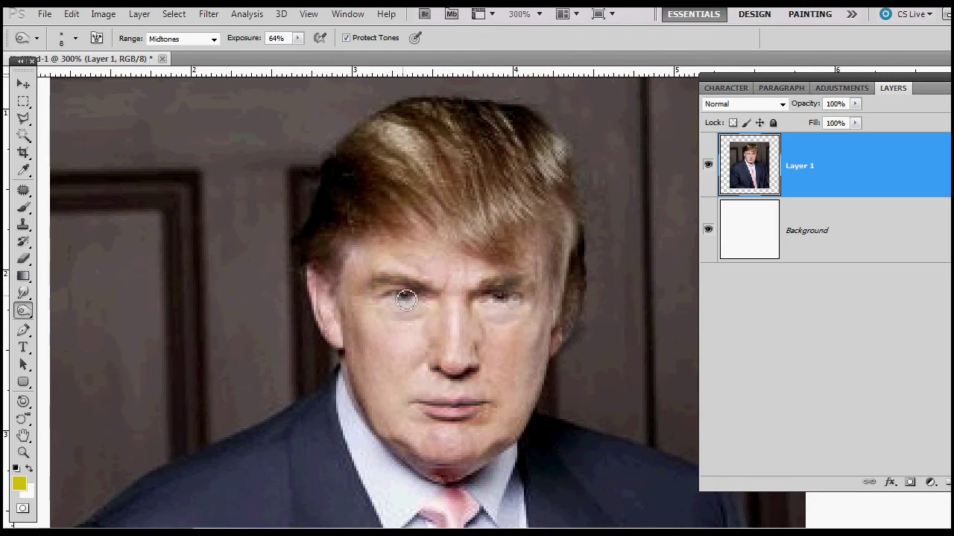
pyautogui.moveTo(499, 302)
pyautogui.mouseDown()
pyautogui.moveTo(510, 306)
pyautogui.moveTo(482, 308)
pyautogui.mouseUp()
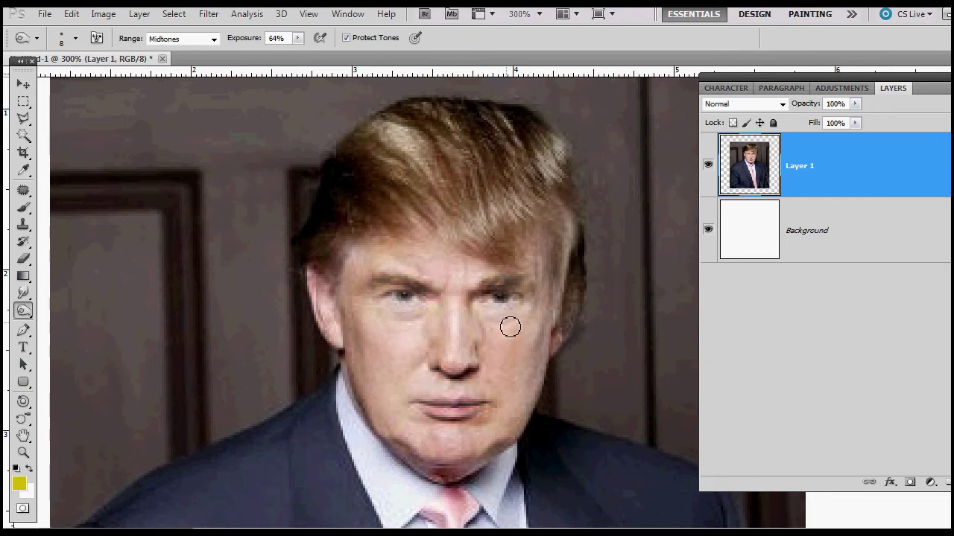
# With a larger brush, darken the left cheek edge and the hair
pyautogui.press(']')
pyautogui.press(']')
pyautogui.press(']')
pyautogui.press(']')
pyautogui.press(']')
pyautogui.moveTo(344, 313)
pyautogui.mouseDown()
pyautogui.moveTo(358, 336)
pyautogui.moveTo(436, 342)
pyautogui.moveTo(360, 336)
pyautogui.moveTo(415, 345)
pyautogui.mouseUp()
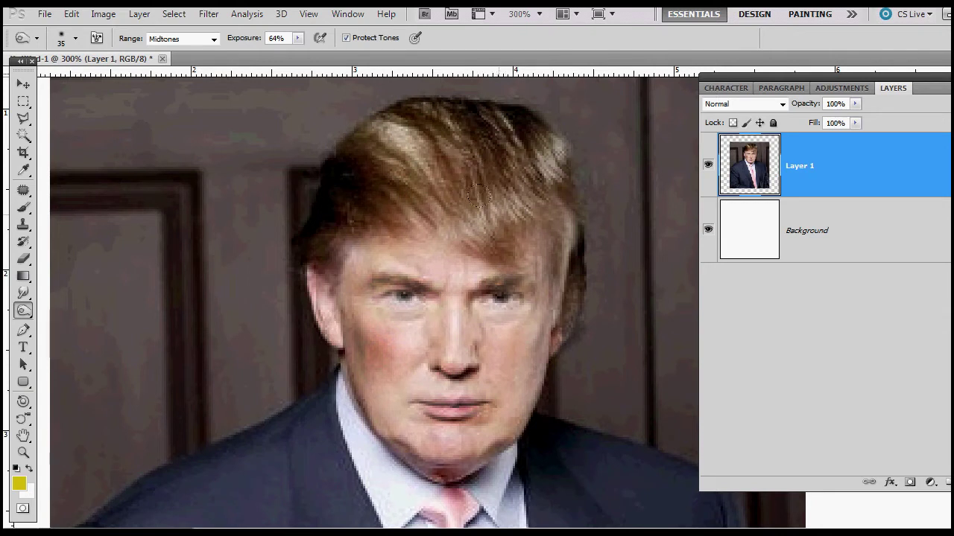
pyautogui.moveTo(478, 195); pyautogui.dragTo(458, 122)
pyautogui.moveTo(483, 189); pyautogui.dragTo(495, 159)
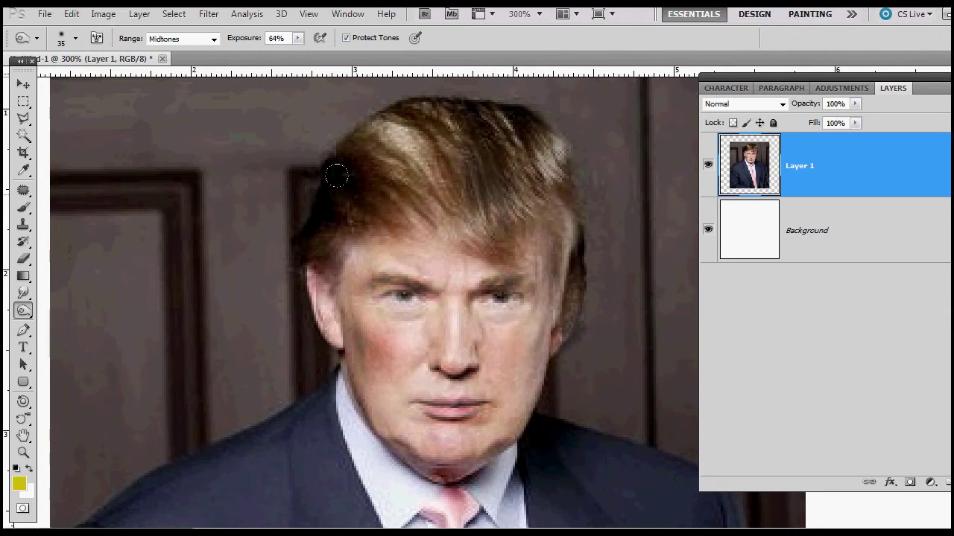
pyautogui.scroll(-6, 350, 181)
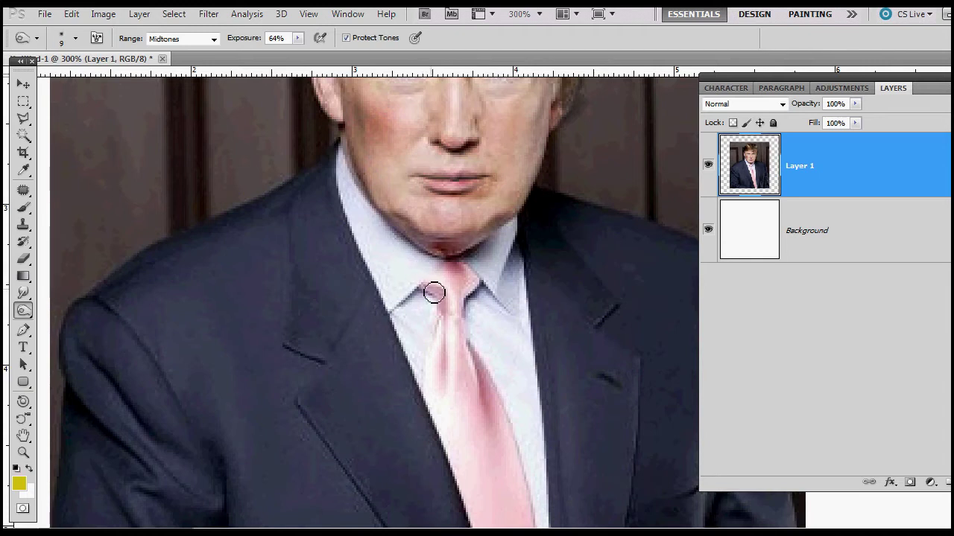
# Burn the shading around the tie knot and down the tie's right side
pyautogui.moveTo(435, 292)
pyautogui.mouseDown()
pyautogui.moveTo(478, 280)
pyautogui.moveTo(449, 270)
pyautogui.moveTo(456, 282)
pyautogui.moveTo(467, 273)
pyautogui.moveTo(461, 302)
pyautogui.moveTo(474, 362)
pyautogui.moveTo(484, 357)
pyautogui.moveTo(476, 354)
pyautogui.moveTo(486, 439)
pyautogui.moveTo(491, 388)
pyautogui.moveTo(497, 487)
pyautogui.moveTo(519, 441)
pyautogui.moveTo(498, 385)
pyautogui.moveTo(525, 494)
pyautogui.moveTo(493, 415)
pyautogui.moveTo(496, 396)
pyautogui.moveTo(512, 431)
pyautogui.moveTo(524, 516)
pyautogui.moveTo(444, 324)
pyautogui.moveTo(420, 406)
pyautogui.moveTo(432, 339)
pyautogui.moveTo(430, 391)
pyautogui.moveTo(451, 343)
pyautogui.moveTo(442, 403)
pyautogui.moveTo(453, 334)
pyautogui.moveTo(446, 321)
pyautogui.moveTo(441, 388)
pyautogui.mouseUp()
pyautogui.scroll(-2, 484, 322)
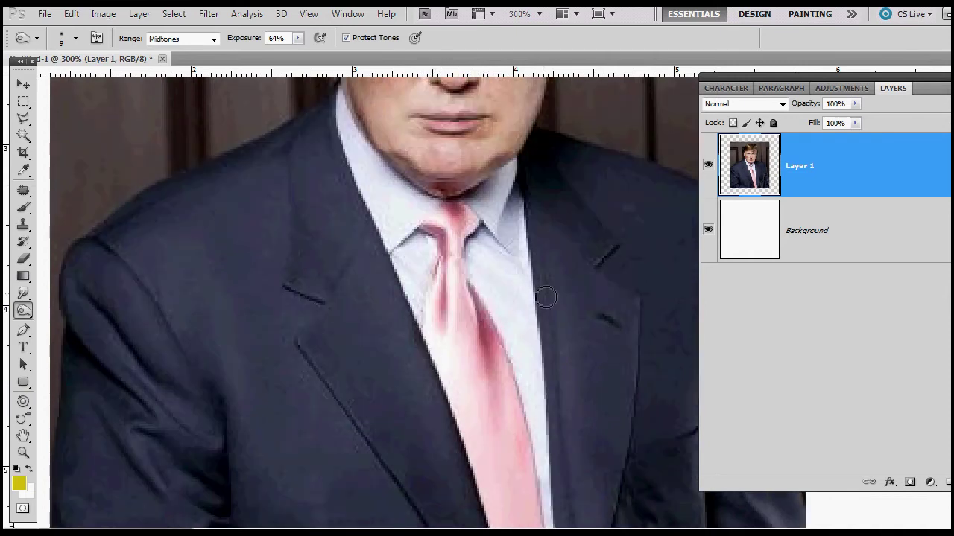
pyautogui.moveTo(500, 403)
pyautogui.mouseDown()
pyautogui.moveTo(486, 365)
pyautogui.moveTo(499, 462)
pyautogui.moveTo(499, 380)
pyautogui.moveTo(499, 451)
pyautogui.moveTo(505, 464)
pyautogui.moveTo(522, 412)
pyautogui.moveTo(533, 479)
pyautogui.moveTo(514, 371)
pyautogui.moveTo(489, 377)
pyautogui.moveTo(439, 356)
pyautogui.moveTo(441, 307)
pyautogui.mouseUp()
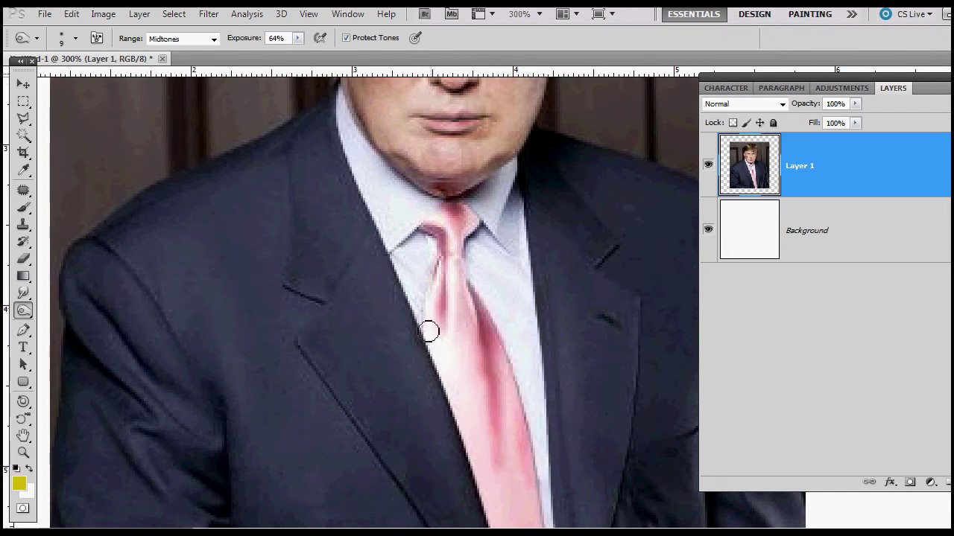
pyautogui.scroll(4, 470, 336)
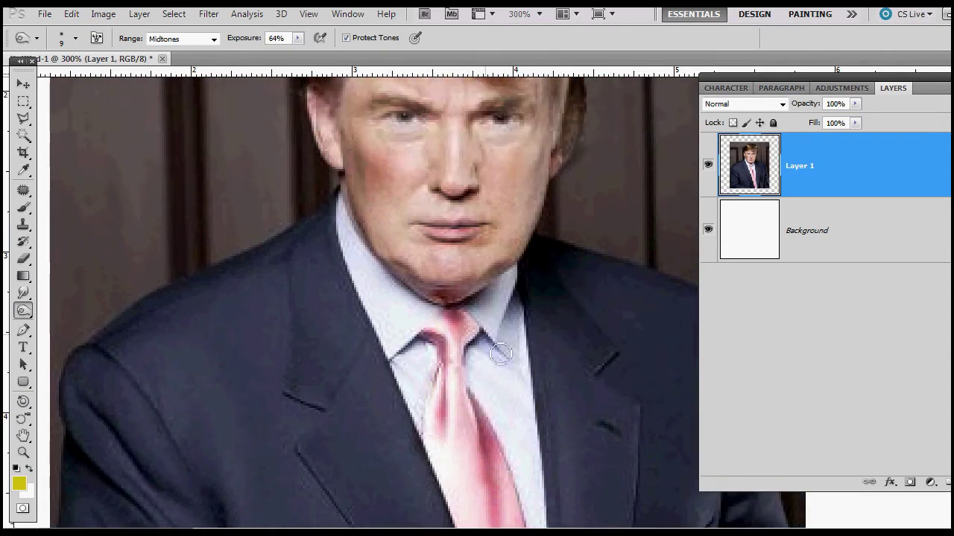
pyautogui.scroll(1, 530, 331)
pyautogui.scroll(2, 530, 330)
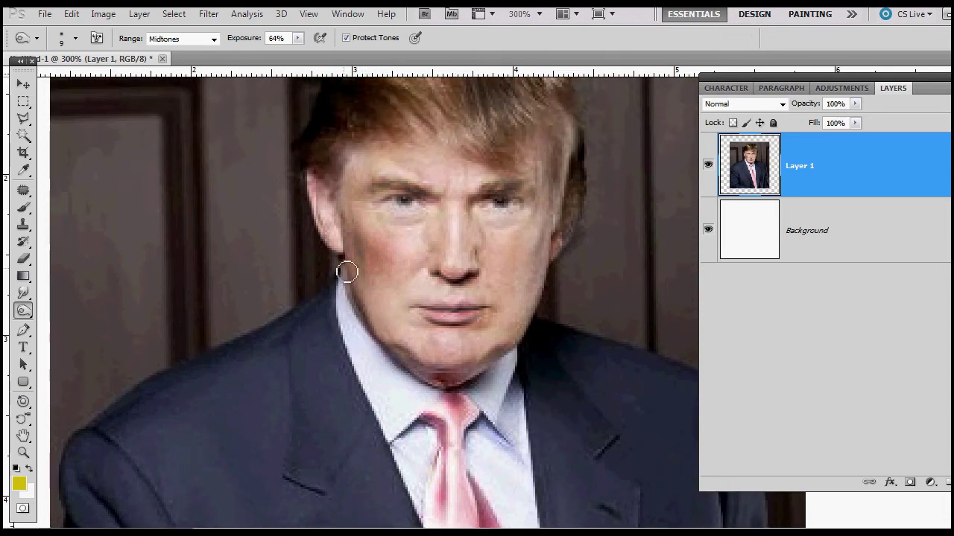
pyautogui.scroll(1, 557, 345)
pyautogui.scroll(1, 557, 345)
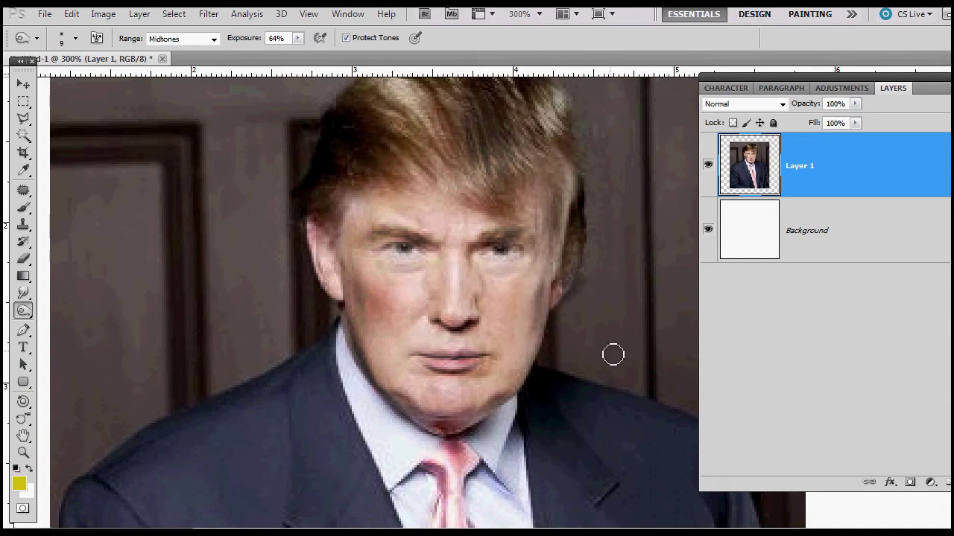
pyautogui.scroll(1, 593, 350)
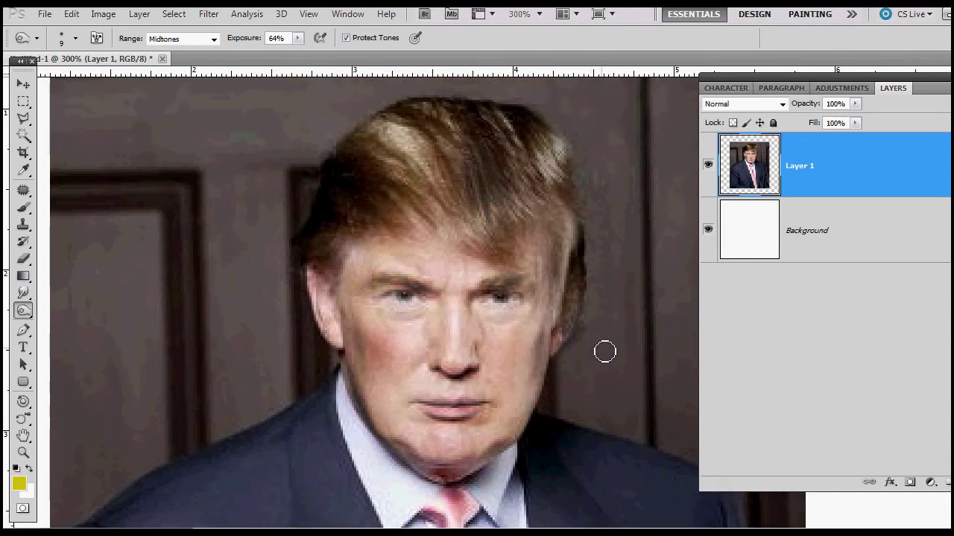
pyautogui.scroll(-5, 547, 345)
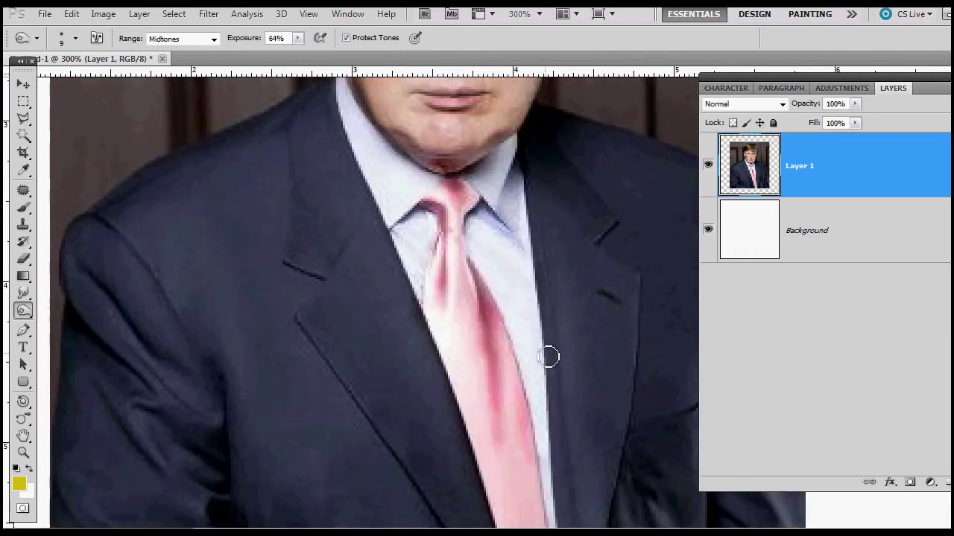
pyautogui.scroll(3, 547, 360)
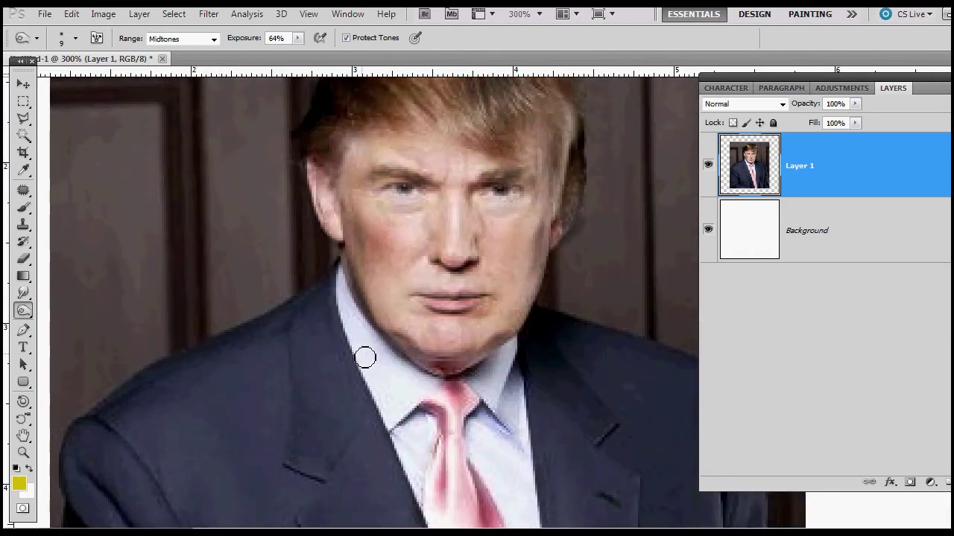
# Switch to the Dodge tool at 30% and lighten the skin under the right eye
pyautogui.click(24, 312)
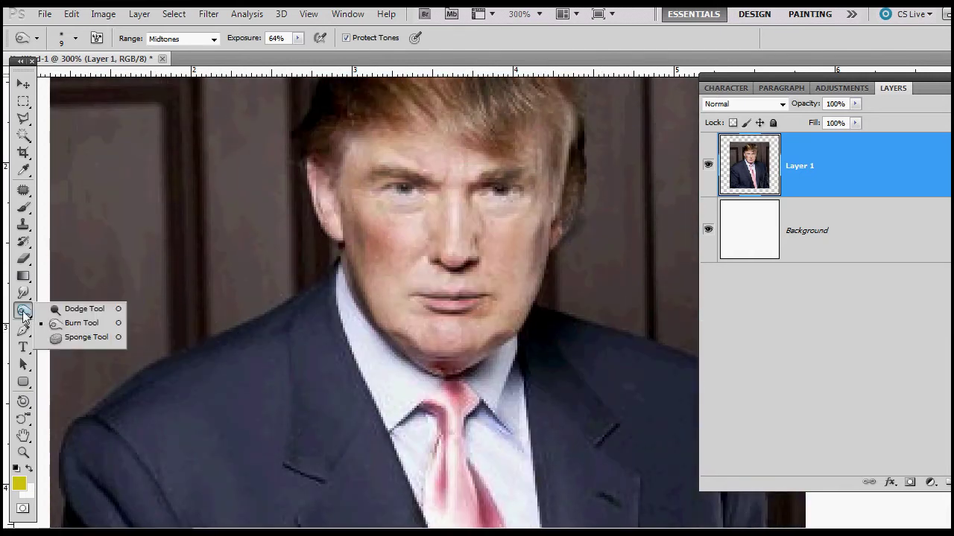
pyautogui.click(71, 310)
pyautogui.scroll(2, 450, 266)
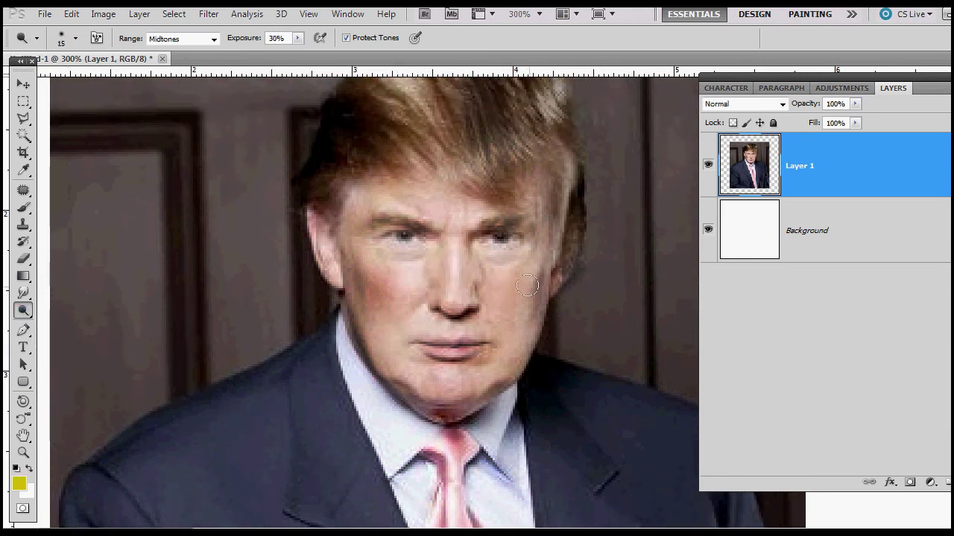
pyautogui.moveTo(481, 258); pyautogui.dragTo(486, 270)
pyautogui.scroll(-3, 511, 288)
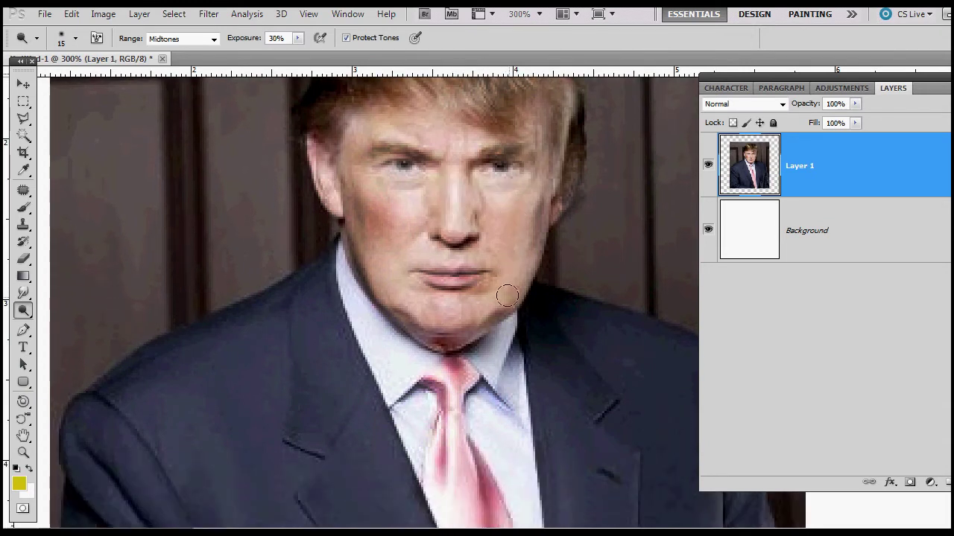
pyautogui.scroll(-1, 477, 286)
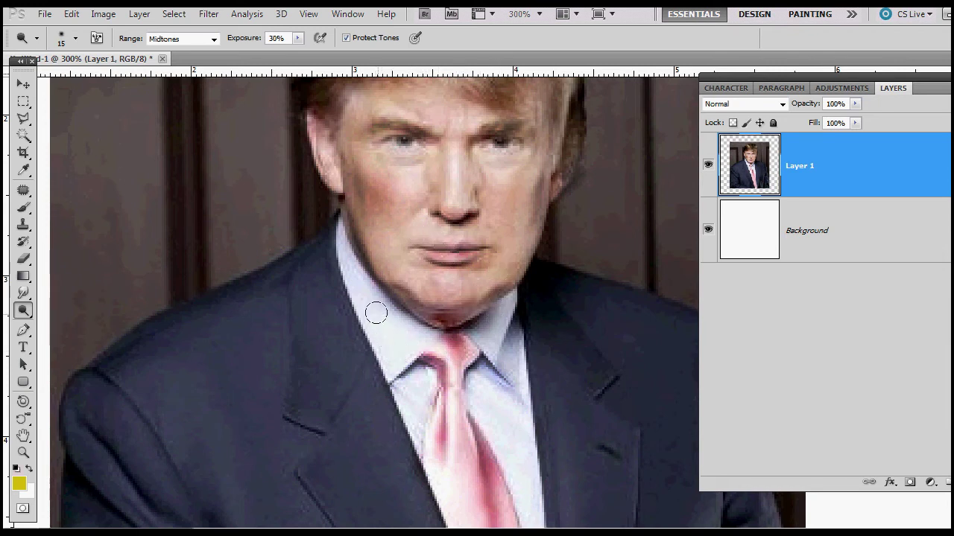
pyautogui.scroll(-3, 499, 439)
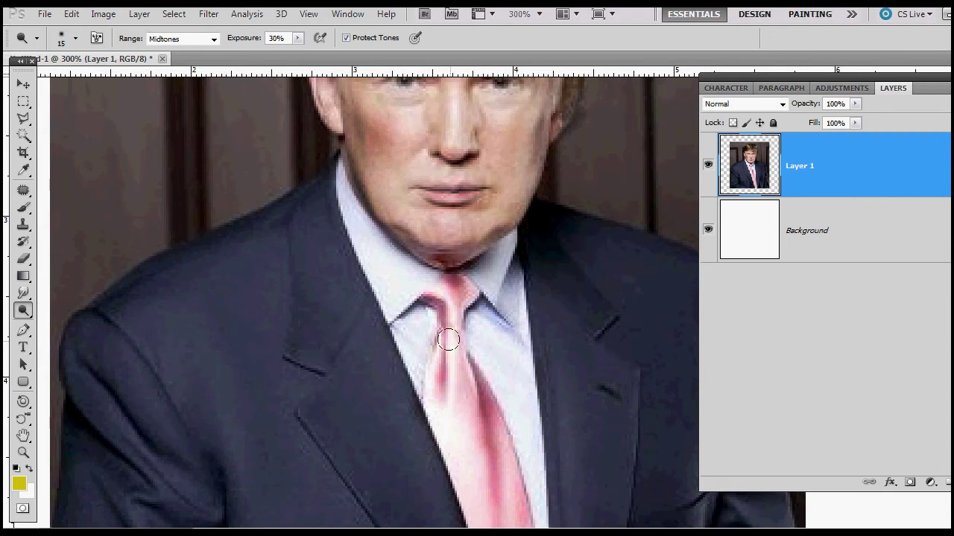
# With a smaller brush, lighten the highlights across the hair
pyautogui.press('[')
pyautogui.scroll(3, 518, 374)
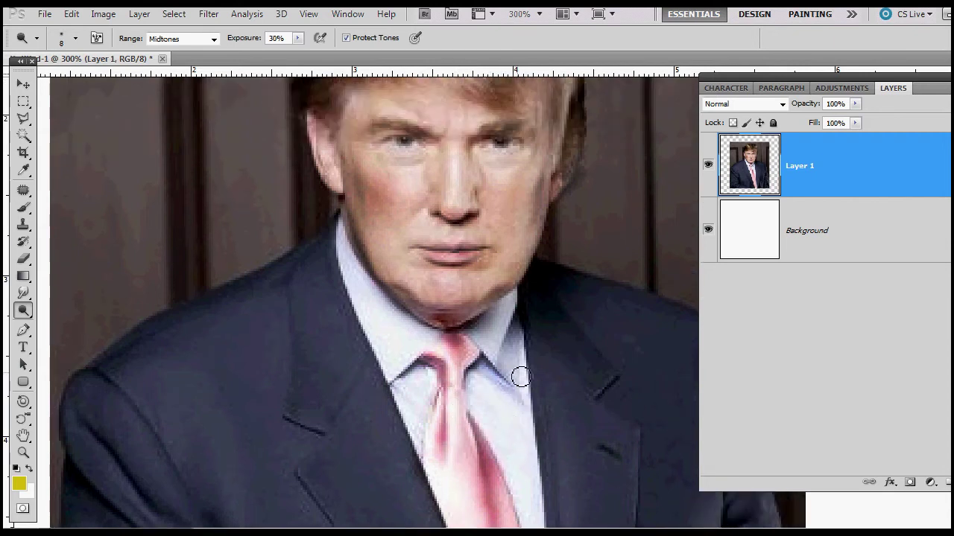
pyautogui.scroll(2, 520, 380)
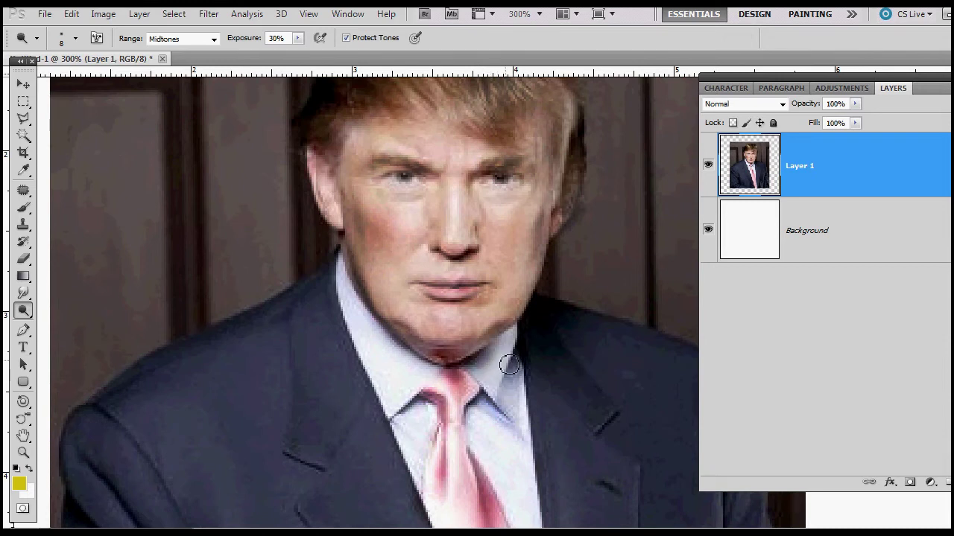
pyautogui.scroll(5, 519, 365)
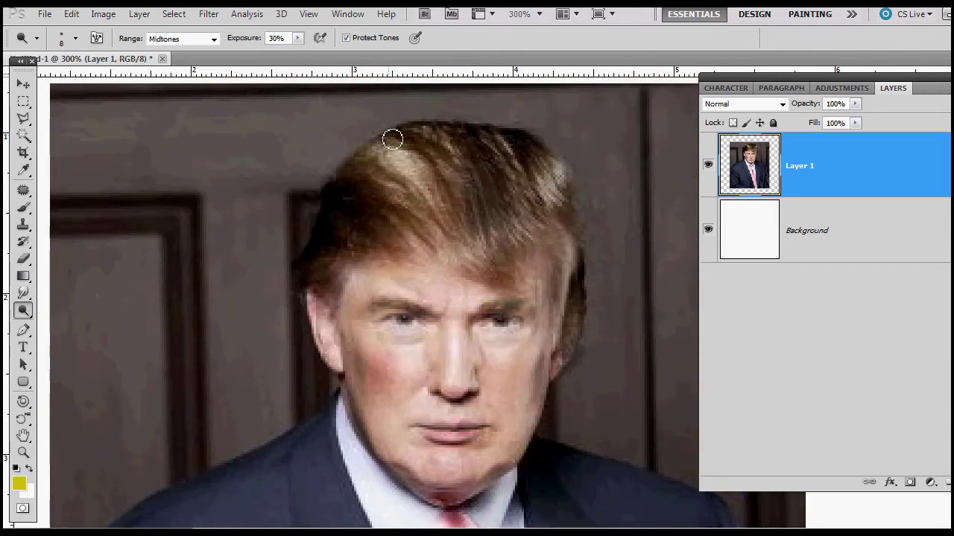
pyautogui.moveTo(399, 147)
pyautogui.mouseDown()
pyautogui.moveTo(375, 147)
pyautogui.moveTo(404, 171)
pyautogui.moveTo(415, 203)
pyautogui.moveTo(599, 221)
pyautogui.moveTo(556, 212)
pyautogui.moveTo(548, 182)
pyautogui.mouseUp()
pyautogui.scroll(-1, 591, 255)
pyautogui.scroll(2, 592, 261)
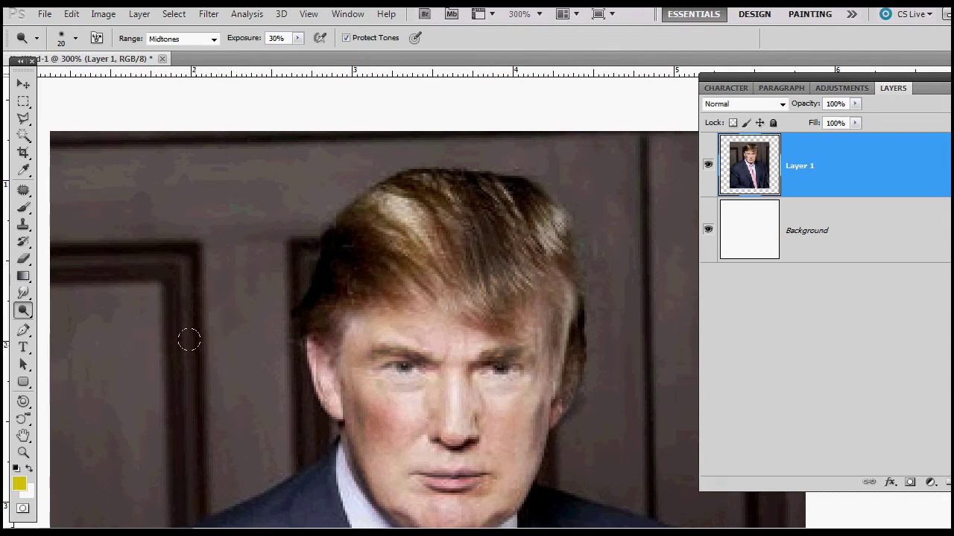
# Burn the hair outline, left ear and cheek edge, and right jaw edge, then zoom out to 100%
pyautogui.moveTo(23, 317); pyautogui.dragTo(56, 326)
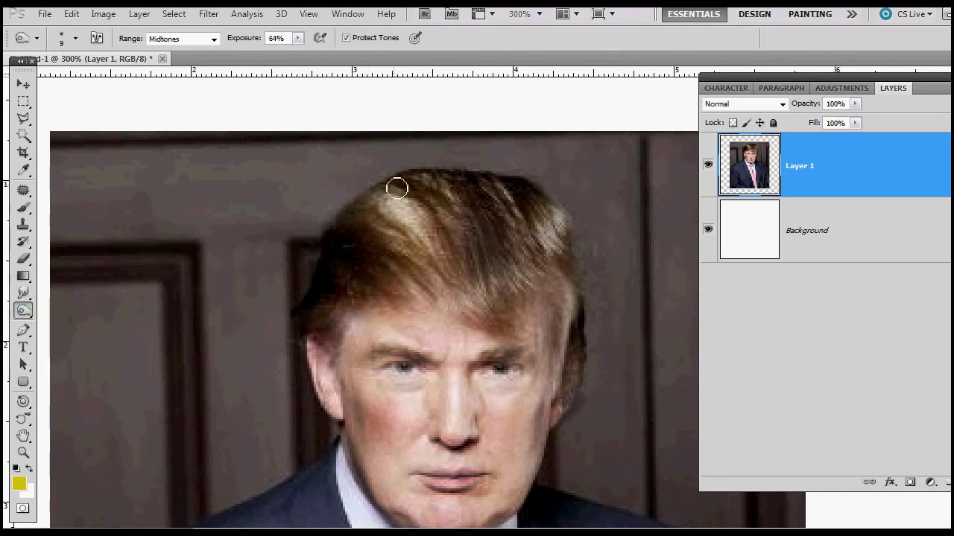
pyautogui.moveTo(325, 252)
pyautogui.mouseDown()
pyautogui.moveTo(401, 187)
pyautogui.moveTo(474, 182)
pyautogui.moveTo(545, 194)
pyautogui.moveTo(568, 225)
pyautogui.moveTo(570, 242)
pyautogui.moveTo(554, 204)
pyautogui.moveTo(585, 307)
pyautogui.moveTo(573, 281)
pyautogui.moveTo(578, 391)
pyautogui.moveTo(554, 428)
pyautogui.moveTo(570, 393)
pyautogui.moveTo(557, 415)
pyautogui.mouseUp()
pyautogui.moveTo(284, 347)
pyautogui.mouseDown()
pyautogui.moveTo(335, 340)
pyautogui.moveTo(316, 379)
pyautogui.moveTo(315, 348)
pyautogui.moveTo(334, 399)
pyautogui.moveTo(331, 425)
pyautogui.moveTo(349, 395)
pyautogui.mouseUp()
pyautogui.scroll(-1, 366, 351)
pyautogui.moveTo(518, 456)
pyautogui.mouseDown()
pyautogui.moveTo(545, 400)
pyautogui.moveTo(549, 430)
pyautogui.moveTo(574, 379)
pyautogui.mouseUp()
pyautogui.scroll(-2, 564, 394)
pyautogui.scroll(2, 564, 394)
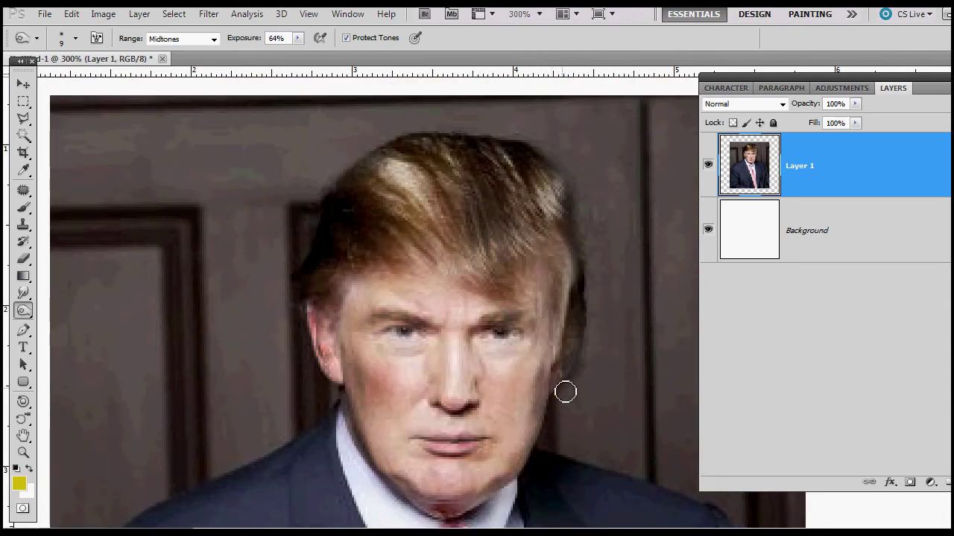
pyautogui.scroll(-2, 568, 394)
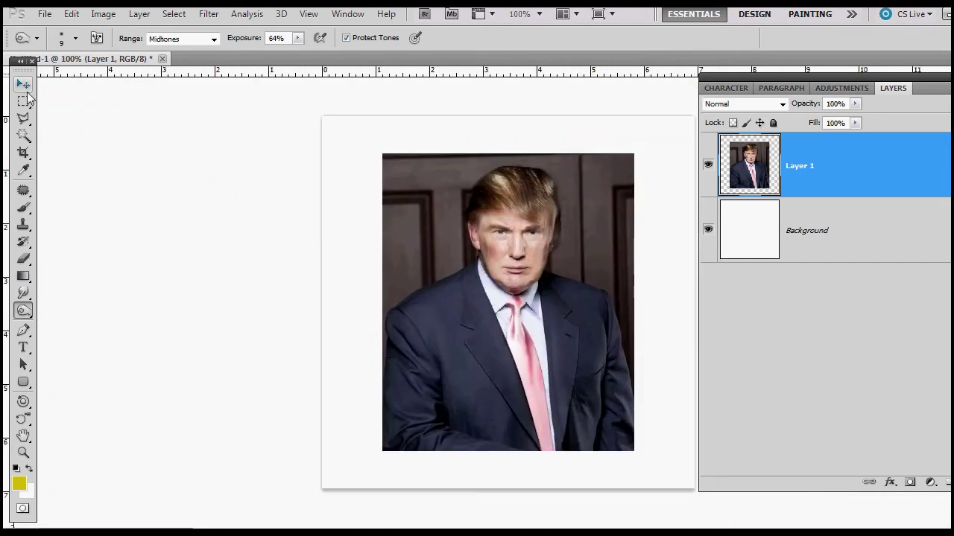
# Quick-select the background around the head and shoulders, undoing selections that spill past the shoulder
pyautogui.moveTo(23, 136); pyautogui.dragTo(63, 132)
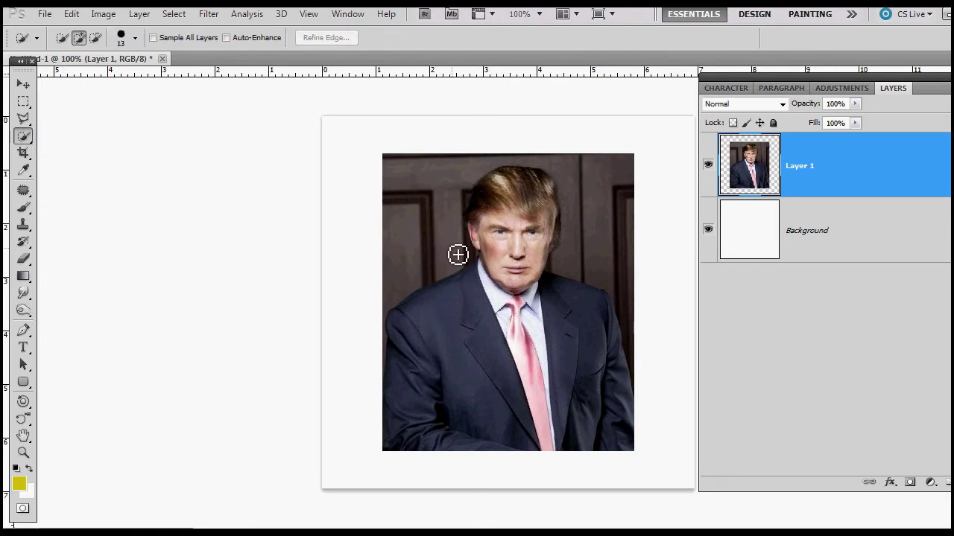
pyautogui.moveTo(414, 277); pyautogui.dragTo(459, 227)
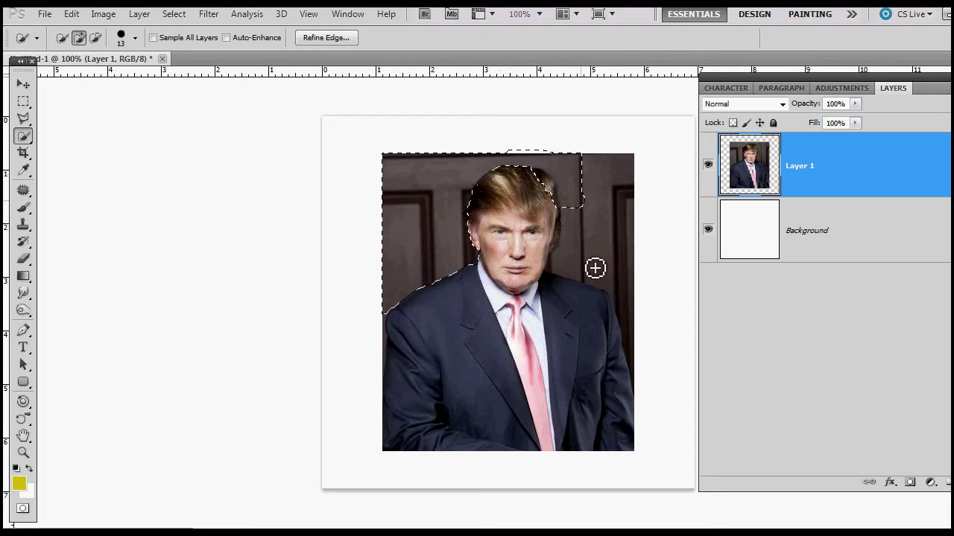
pyautogui.moveTo(596, 266)
pyautogui.mouseDown()
pyautogui.moveTo(606, 216)
pyautogui.moveTo(603, 236)
pyautogui.mouseUp()
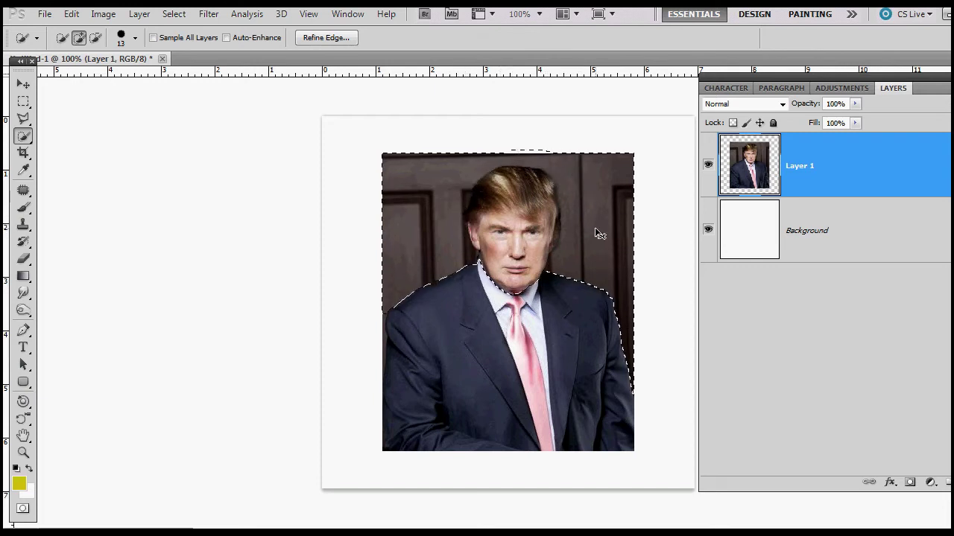
pyautogui.hotkey('ctrl', 'z')
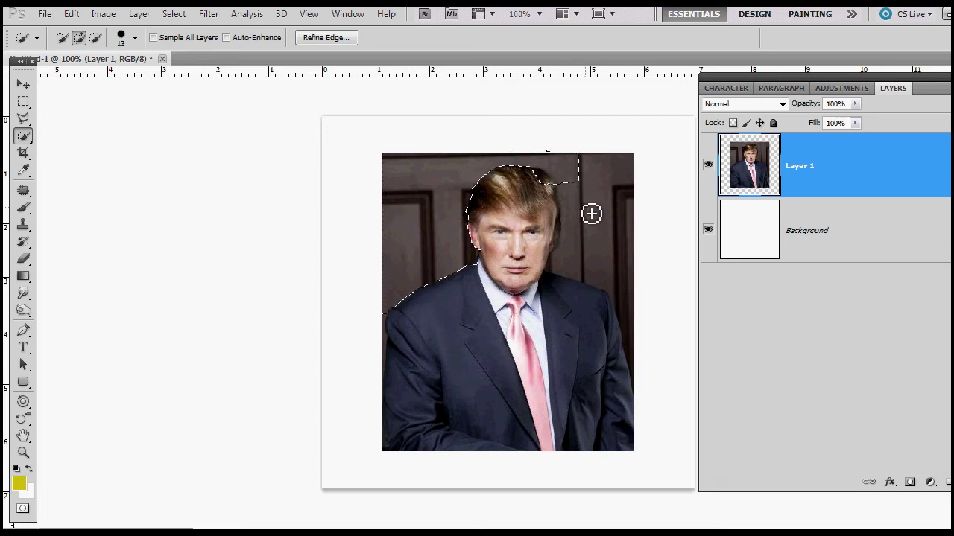
pyautogui.moveTo(597, 239); pyautogui.dragTo(599, 251)
pyautogui.hotkey('ctrl', 'z')
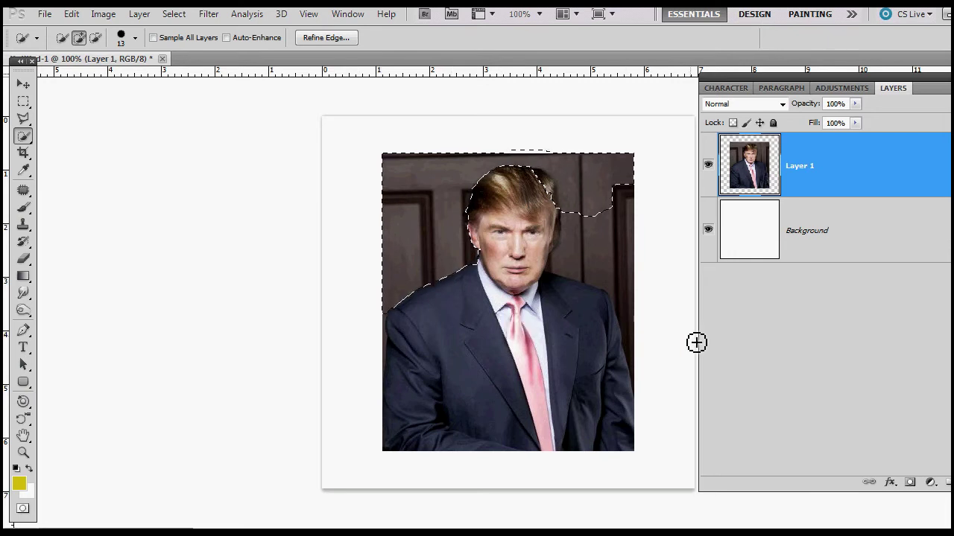
pyautogui.press('b')
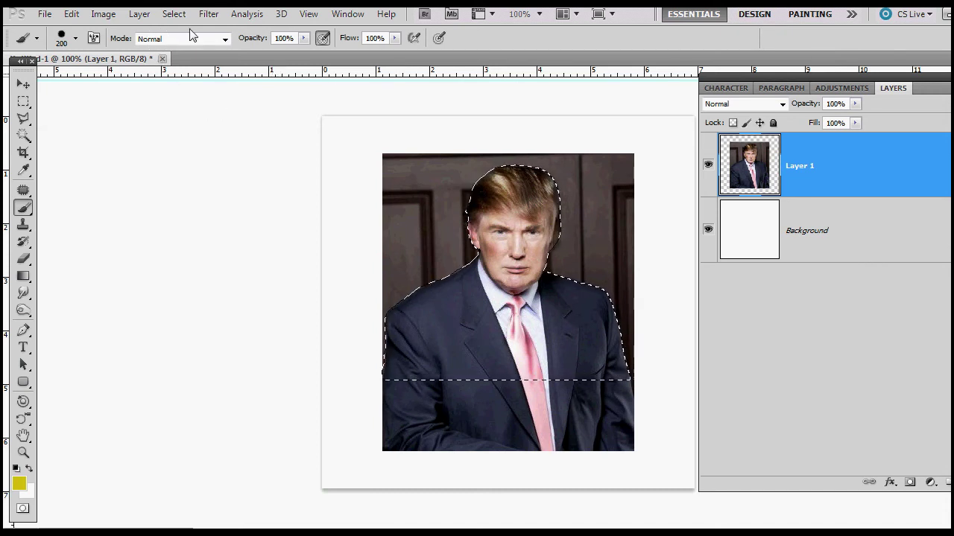
# Smooth the selection by 5 px, invert it, and delete the background around the figure
pyautogui.click(176, 15)
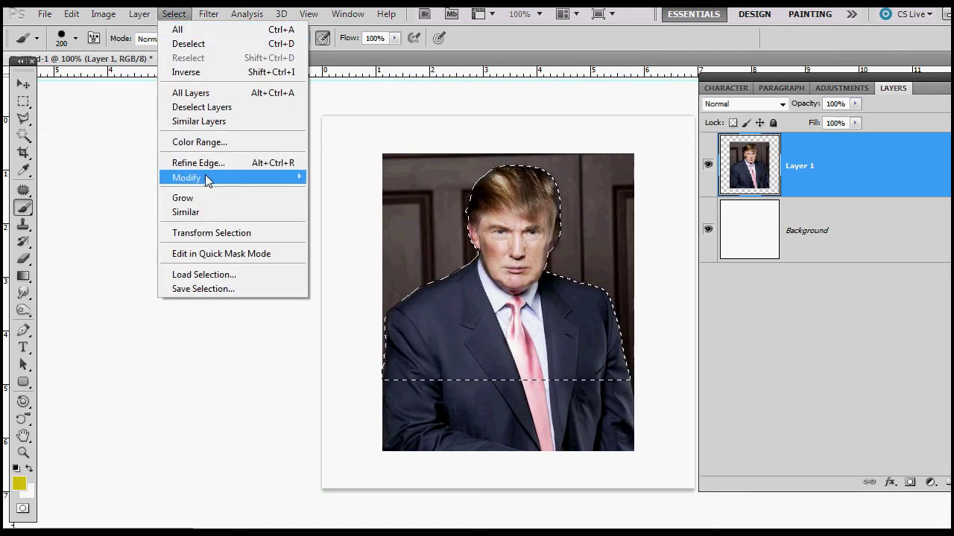
pyautogui.moveTo(210, 179)
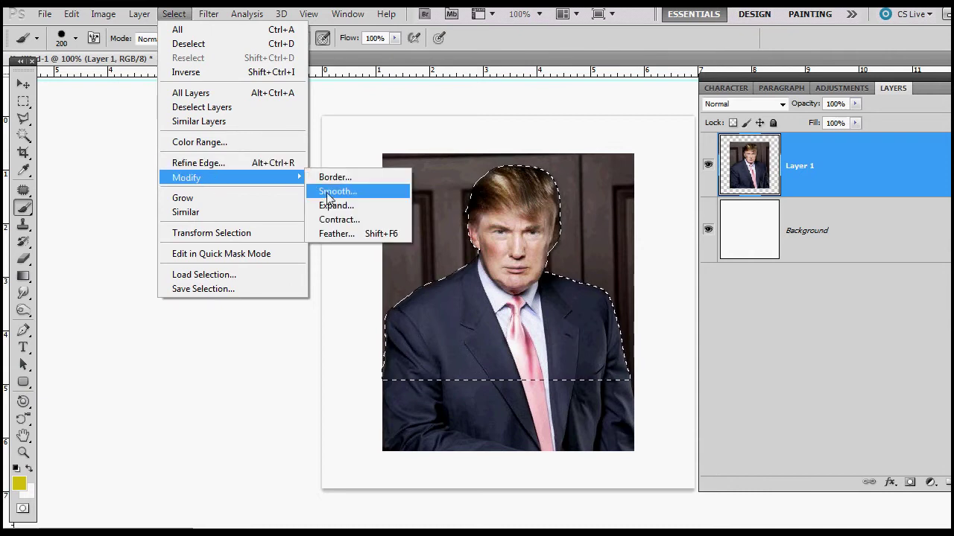
pyautogui.click(328, 192)
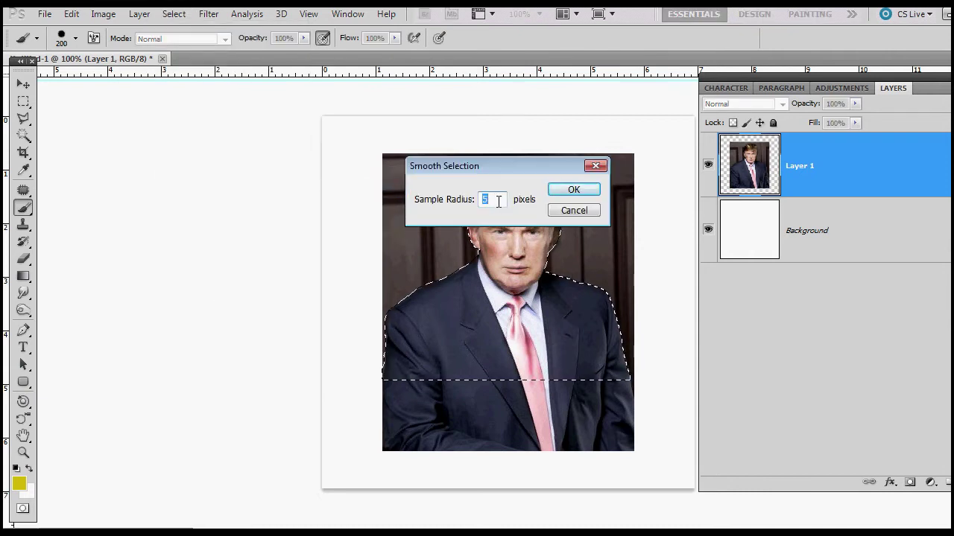
pyautogui.click(566, 192)
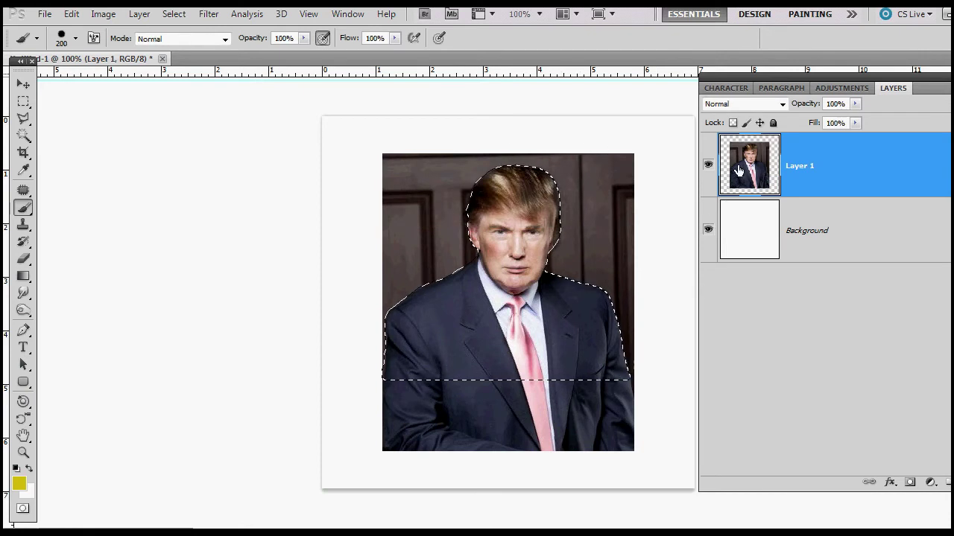
pyautogui.hotkey('ctrl', 'shift', 'i')
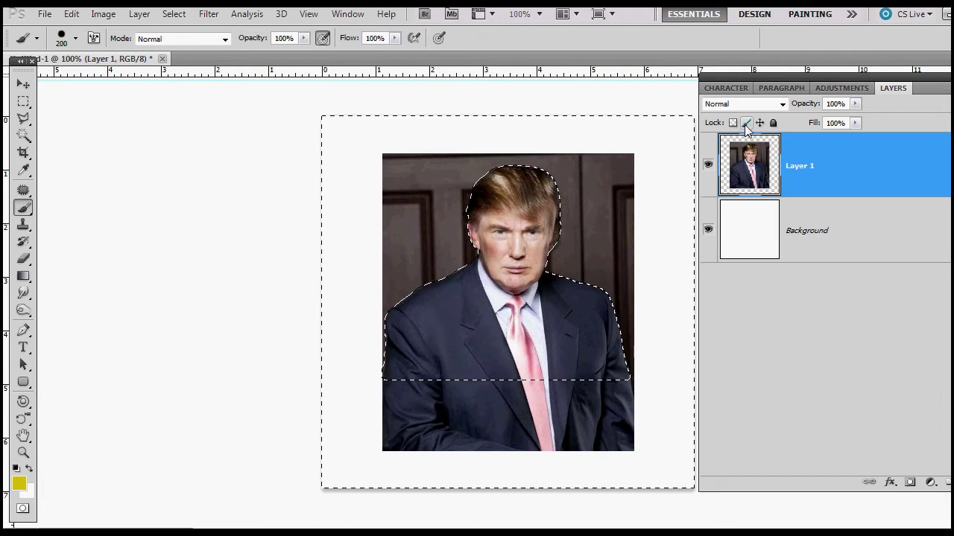
pyautogui.press('Delete')
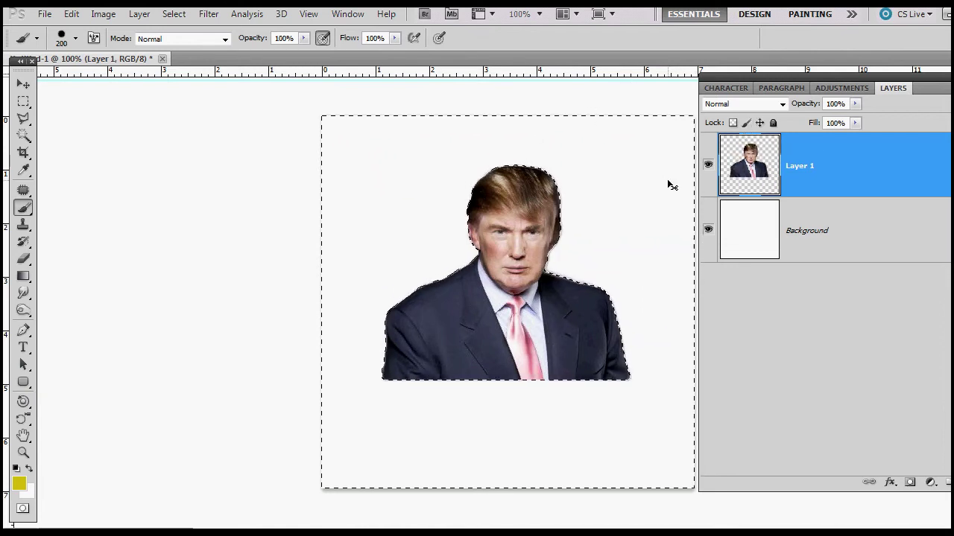
# Fill the Background layer with the yellow foreground colour, then hide it
pyautogui.click(849, 234)
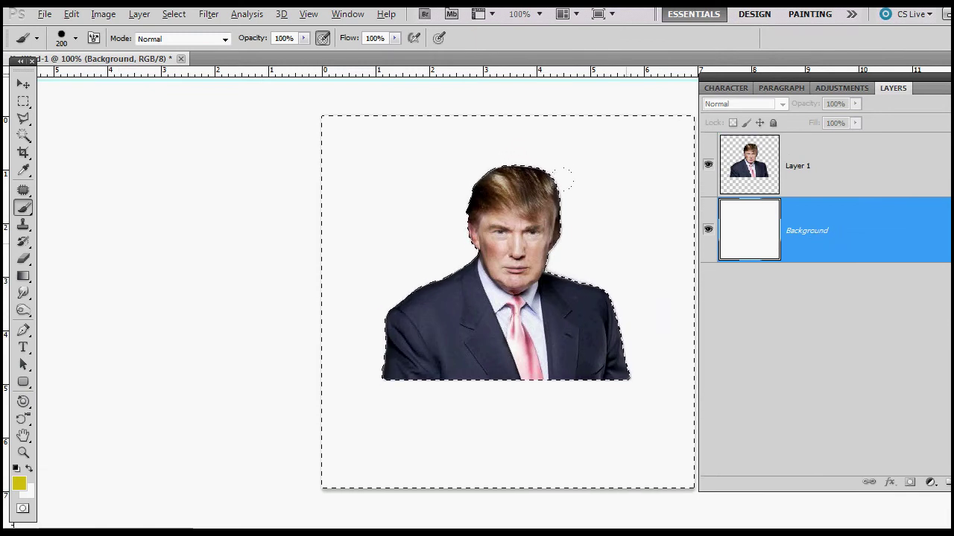
pyautogui.hotkey('alt', 'BackSpace')
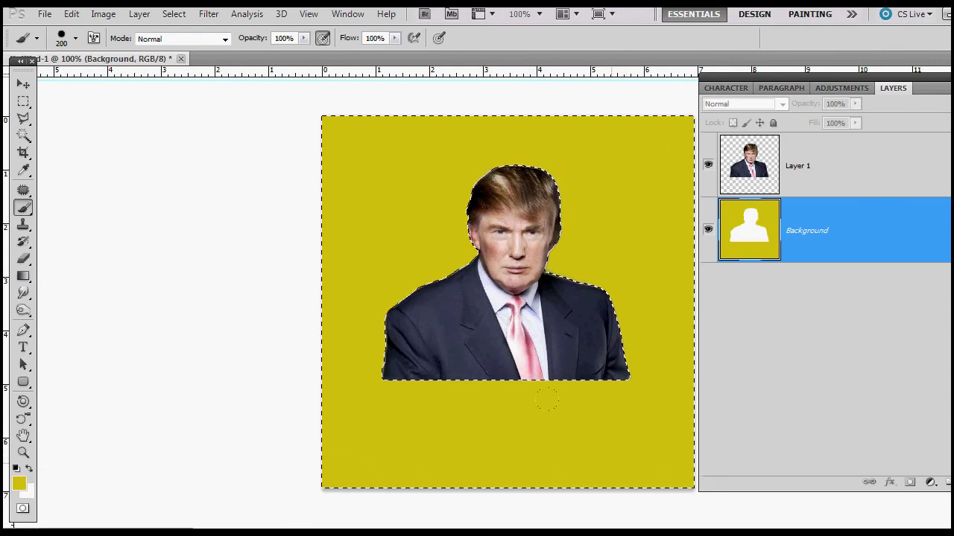
pyautogui.click(841, 176)
pyautogui.keyDown('shift'); pyautogui.click(866, 248); pyautogui.keyUp('shift')
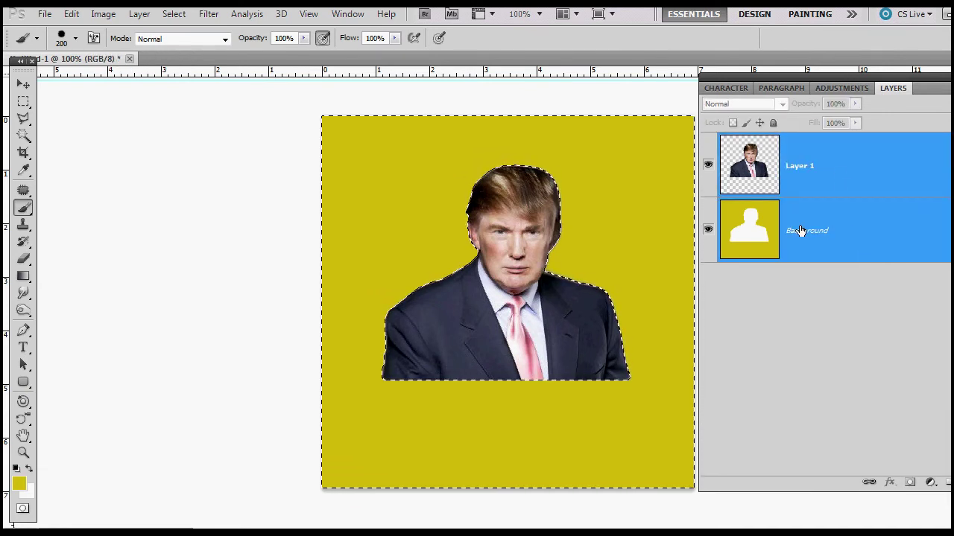
pyautogui.click(708, 230)
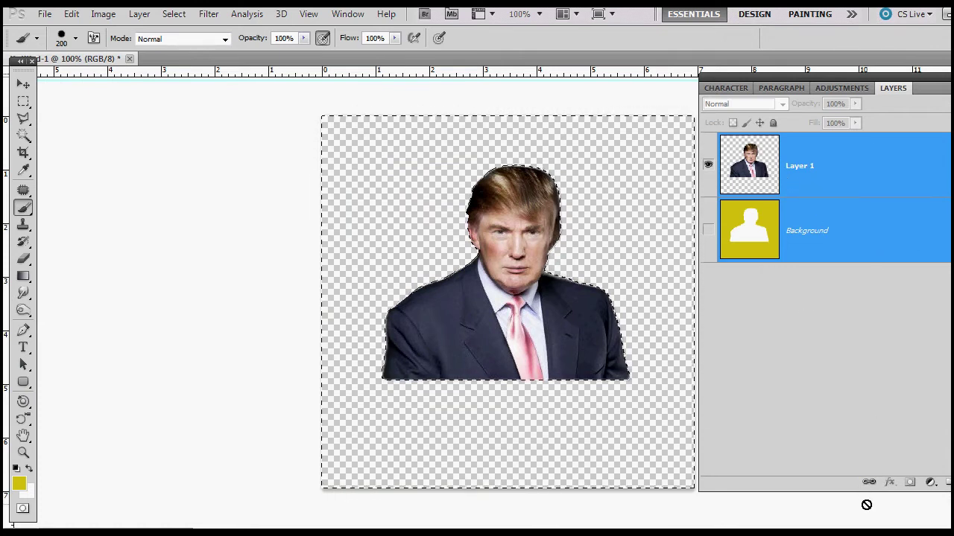
pyautogui.click(931, 482)
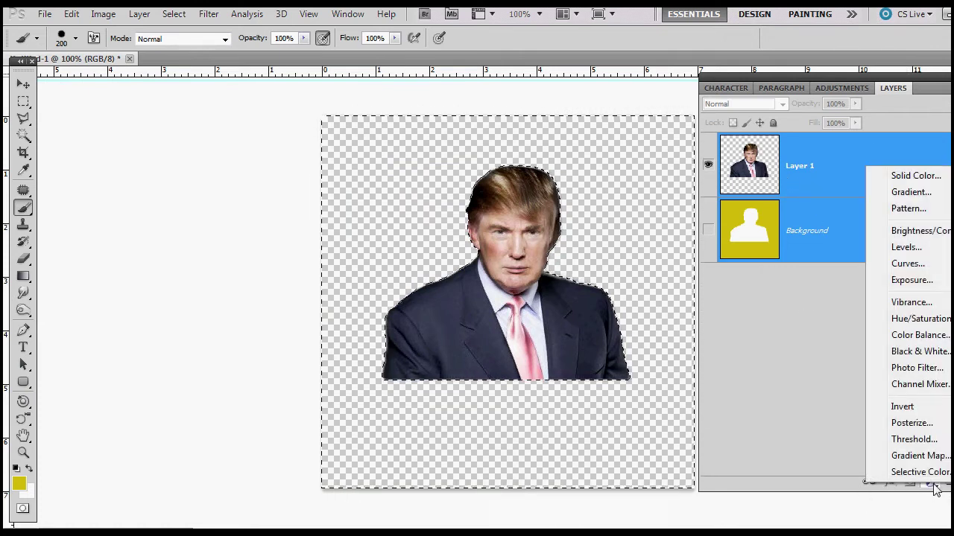
# Add a Threshold adjustment, delete it, then re-add Threshold with the level set to 137
pyautogui.click(914, 439)
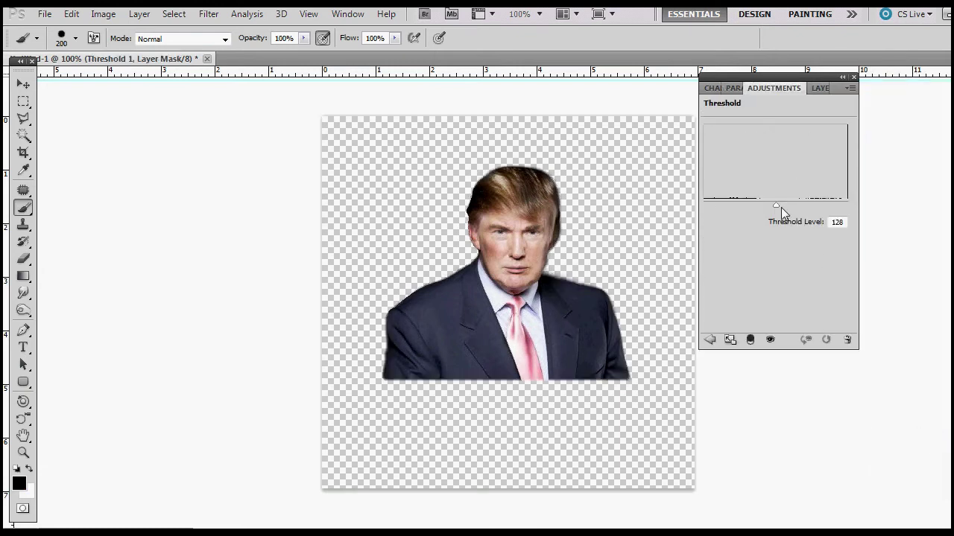
pyautogui.click(812, 90)
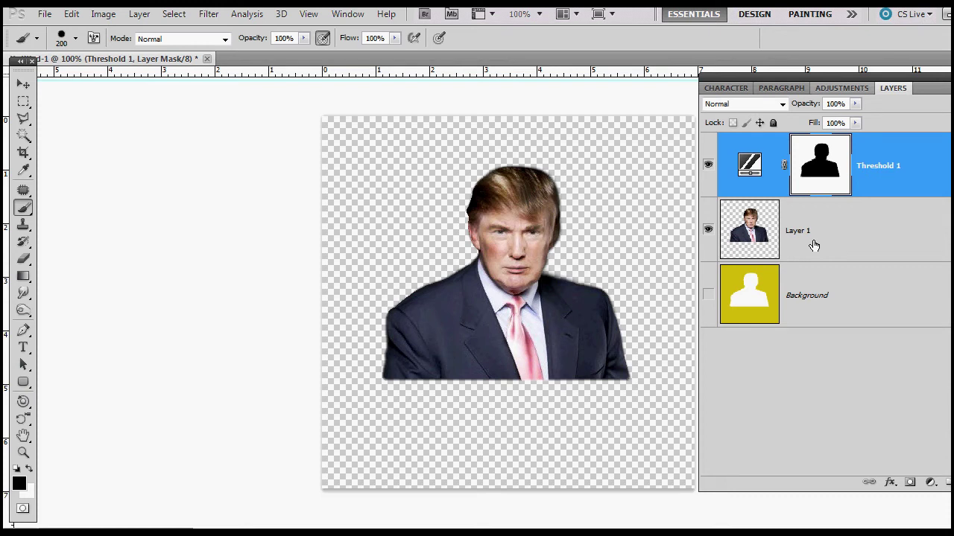
pyautogui.press('Delete')
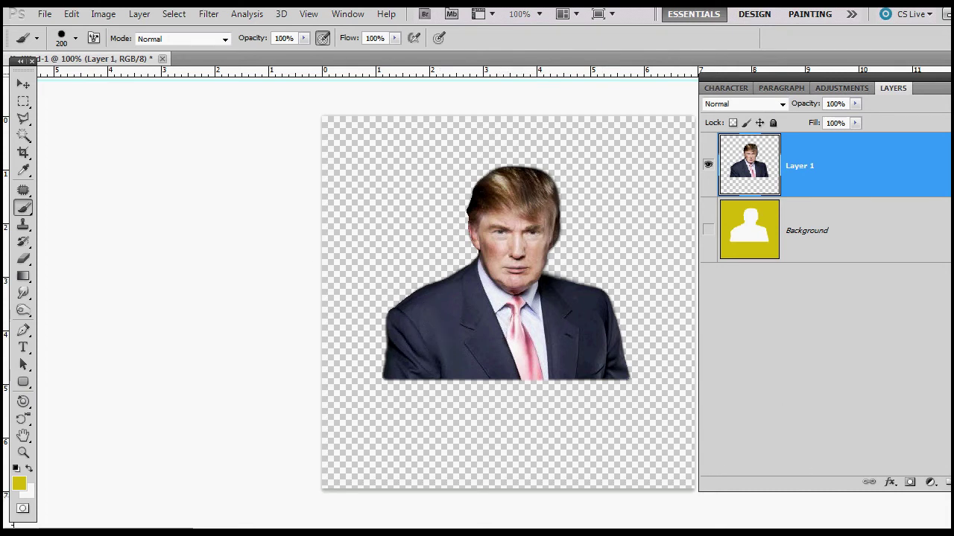
pyautogui.click(929, 482)
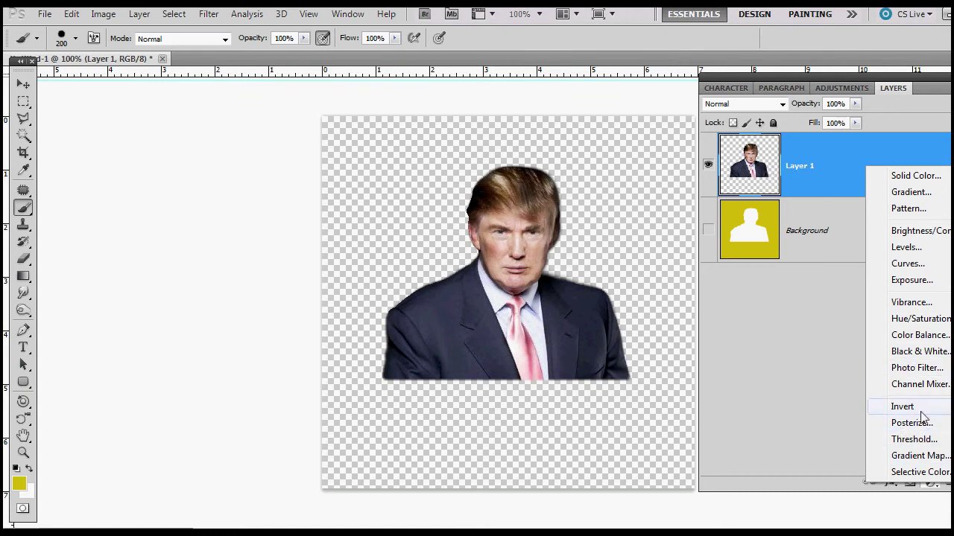
pyautogui.click(923, 440)
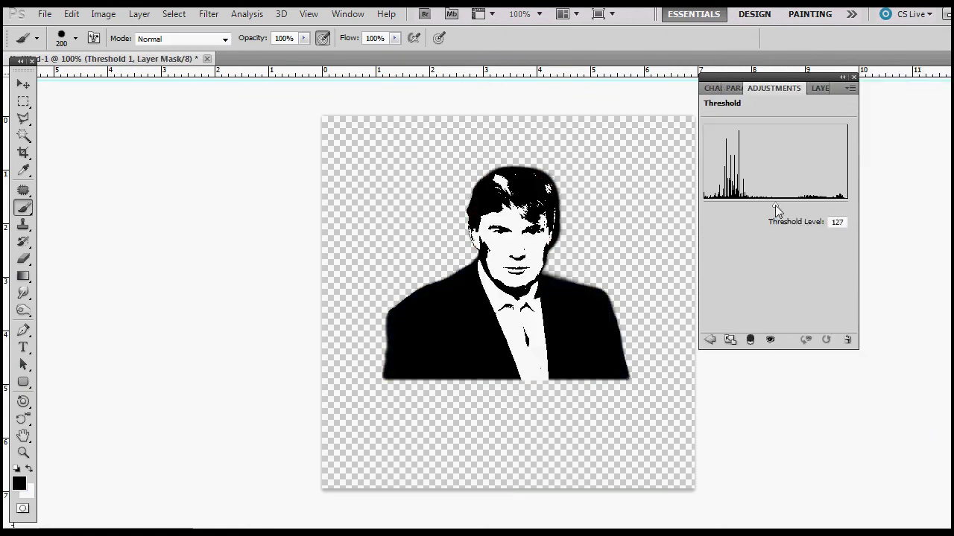
pyautogui.moveTo(775, 205)
pyautogui.mouseDown()
pyautogui.moveTo(789, 204)
pyautogui.moveTo(780, 205)
pyautogui.mouseUp()
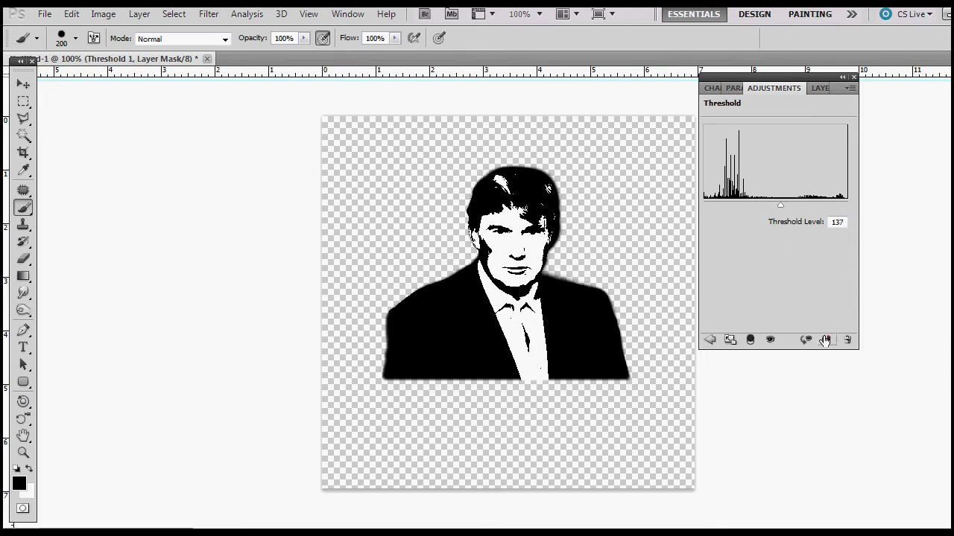
# Duplicate Layer 1 and move Threshold 1 below the Layer 1 copy
pyautogui.click(818, 89)
pyautogui.click(855, 252)
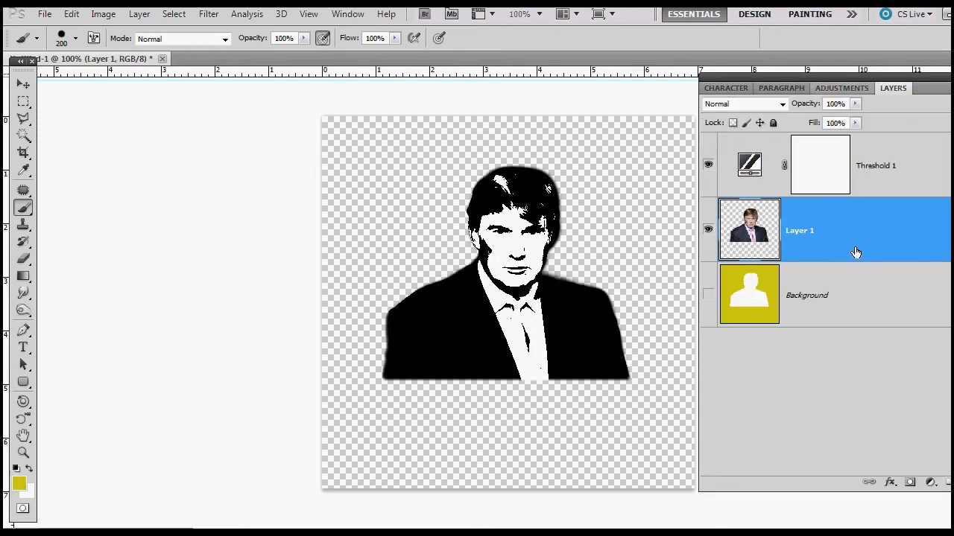
pyautogui.hotkey('ctrl', 'j')
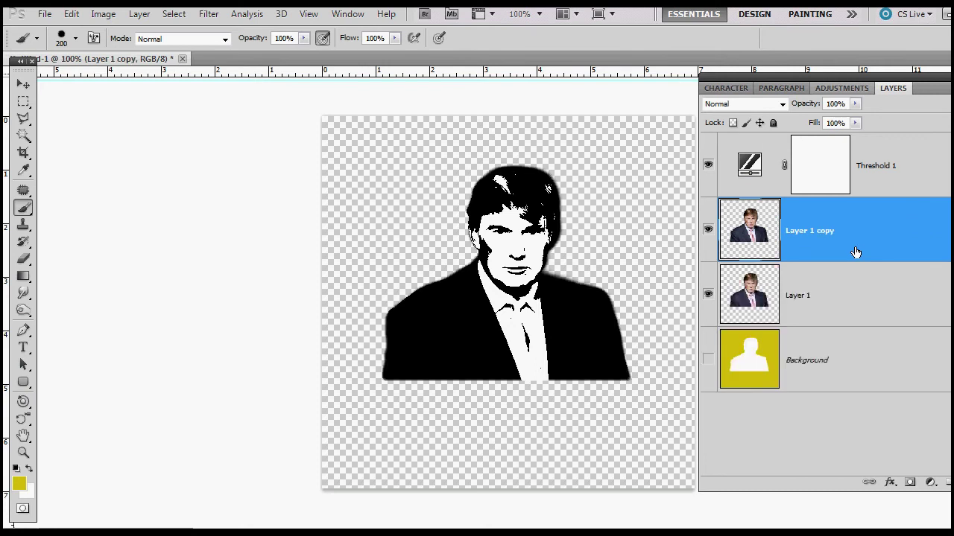
pyautogui.moveTo(828, 181)
pyautogui.mouseDown()
pyautogui.moveTo(824, 260)
pyautogui.moveTo(836, 195)
pyautogui.mouseUp()
pyautogui.click(913, 181)
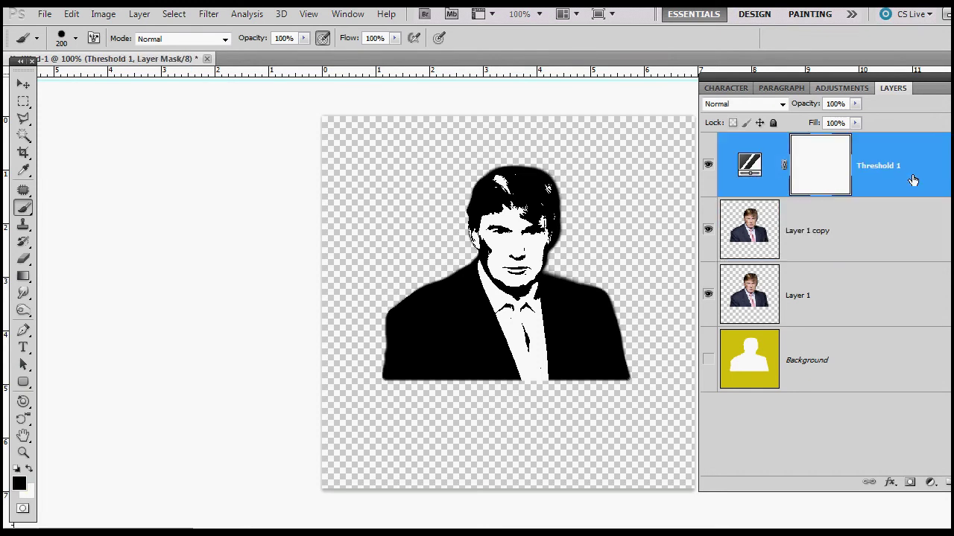
pyautogui.moveTo(913, 182); pyautogui.dragTo(889, 263)
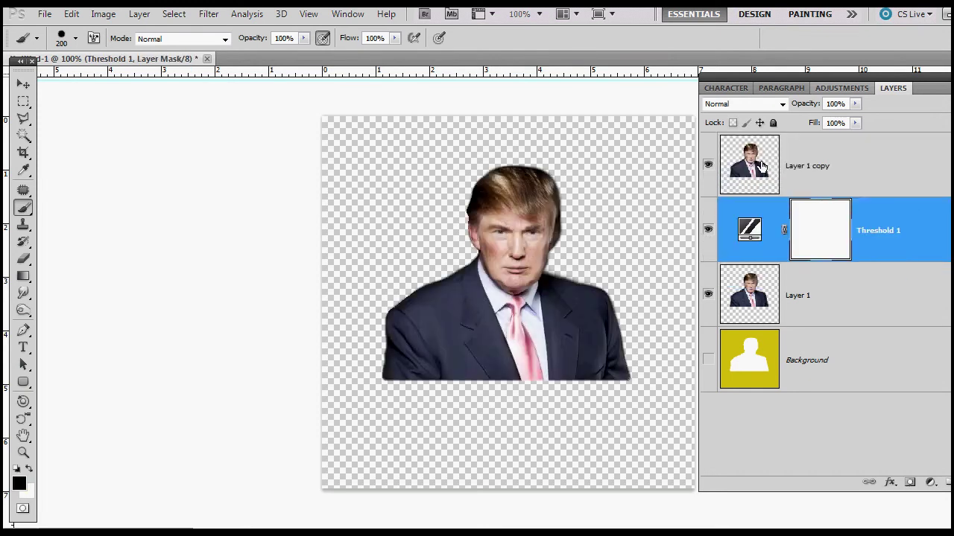
# Add a Threshold 2 adjustment above Layer 1 copy with its level raised to 141
pyautogui.click(761, 166)
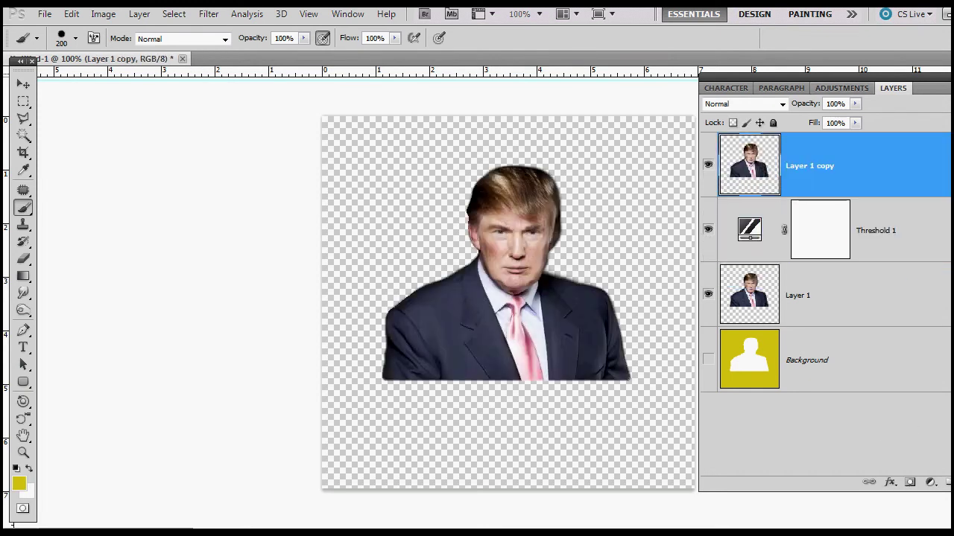
pyautogui.click(931, 485)
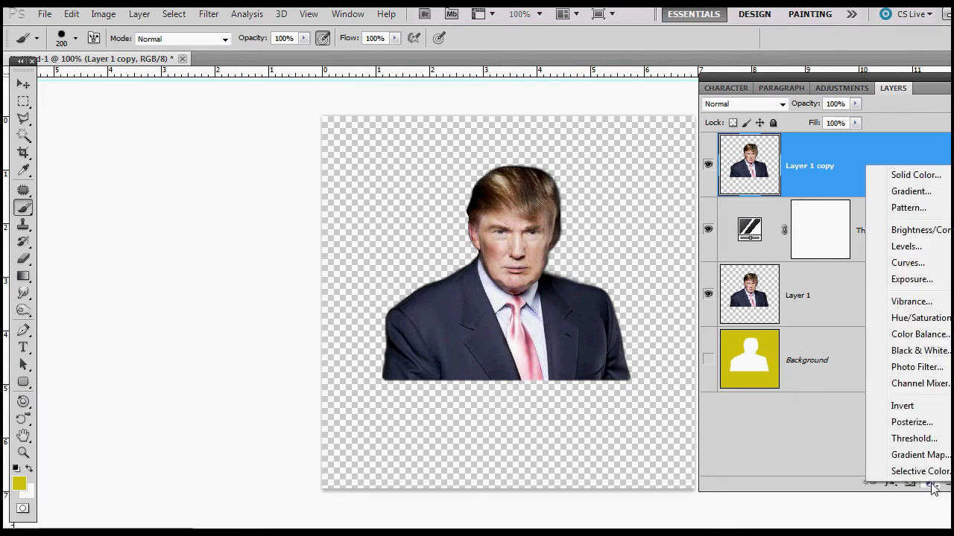
pyautogui.click(915, 439)
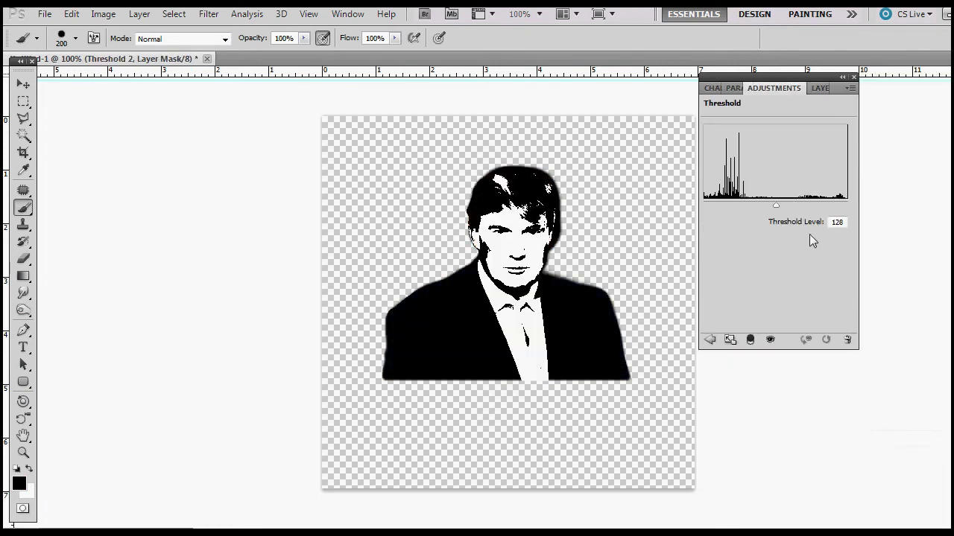
pyautogui.moveTo(772, 207); pyautogui.dragTo(782, 205)
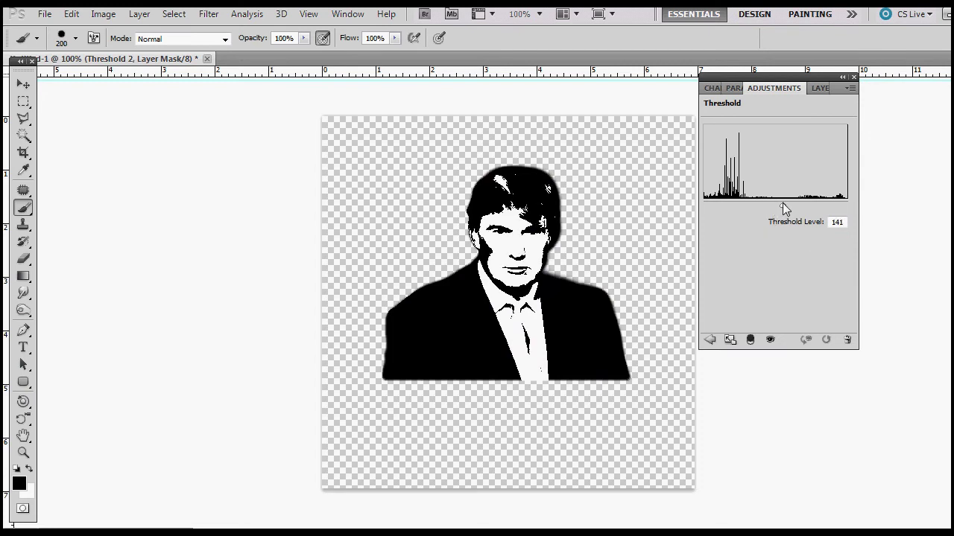
pyautogui.click(817, 89)
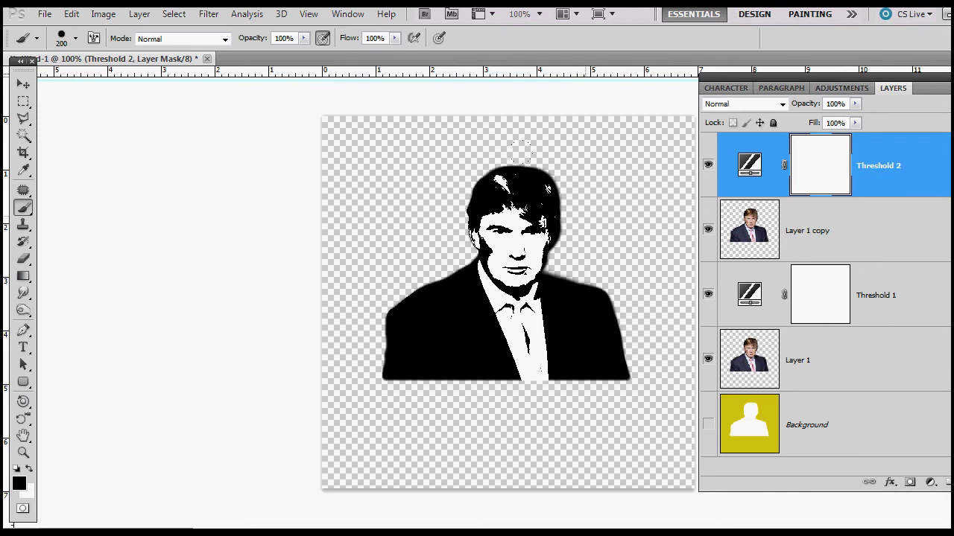
# Hide the yellow Background and merge Layer 1 through Threshold 2 into one layer
pyautogui.click(23, 84)
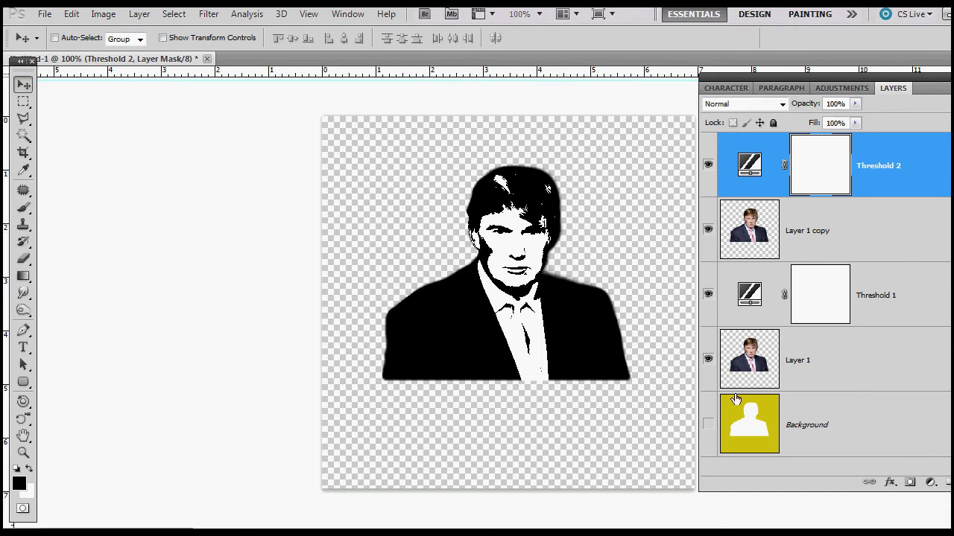
pyautogui.click(708, 424)
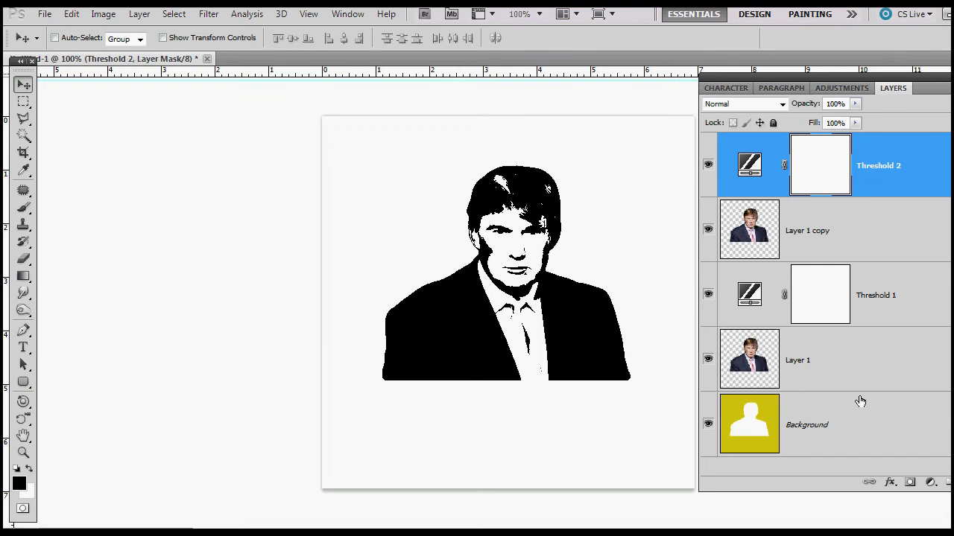
pyautogui.click(709, 427)
pyautogui.keyDown('shift'); pyautogui.click(869, 375); pyautogui.keyUp('shift')
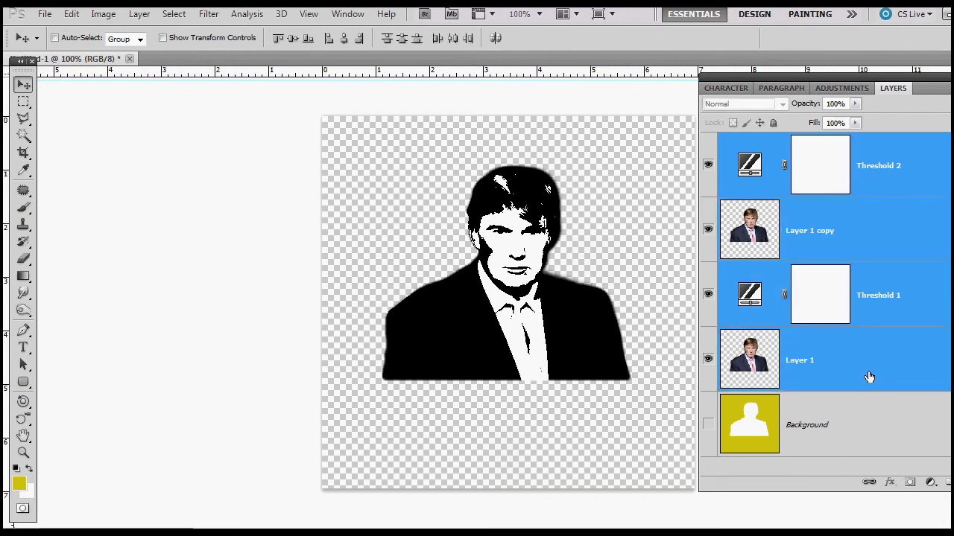
pyautogui.rightClick(873, 360)
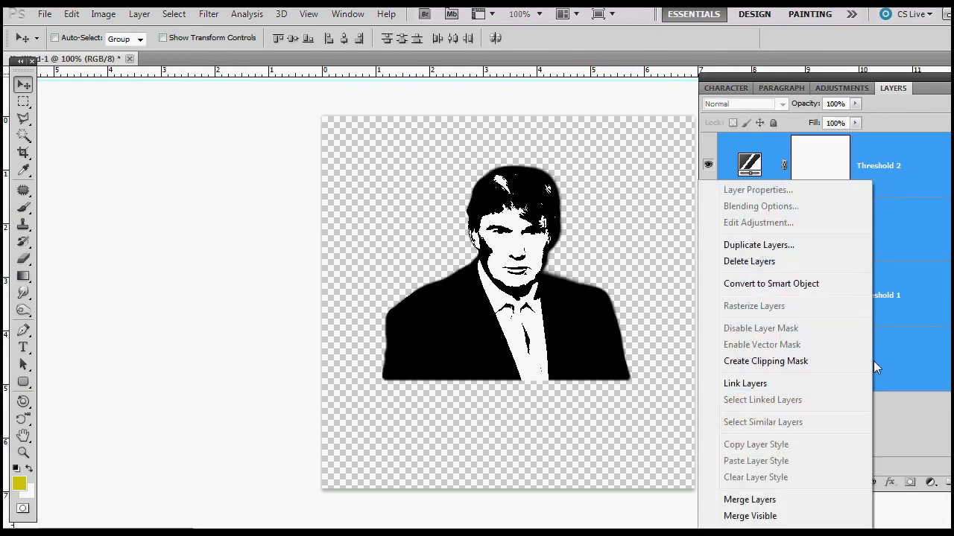
pyautogui.click(822, 515)
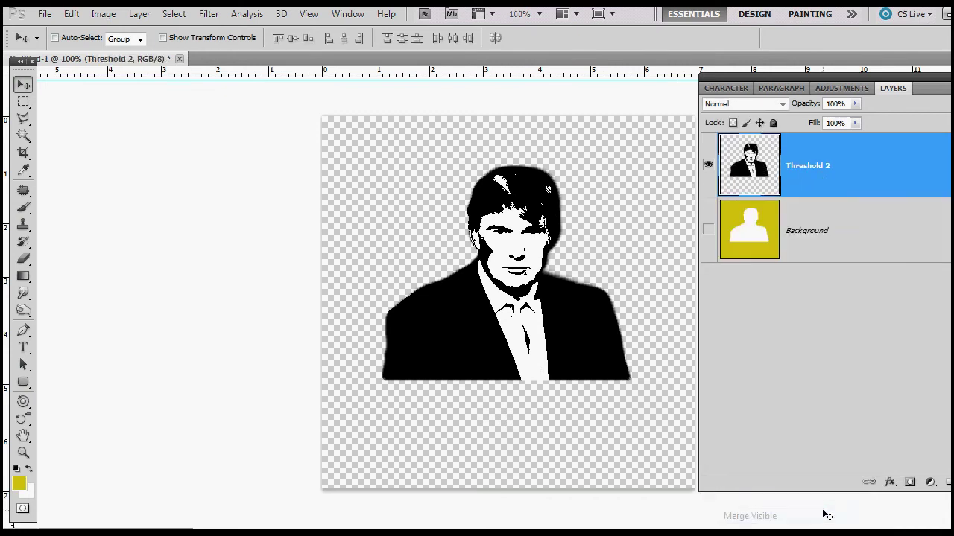
# Show the Background, merge the visible layers, and paste the flattened image into Untitled-2
pyautogui.click(708, 231)
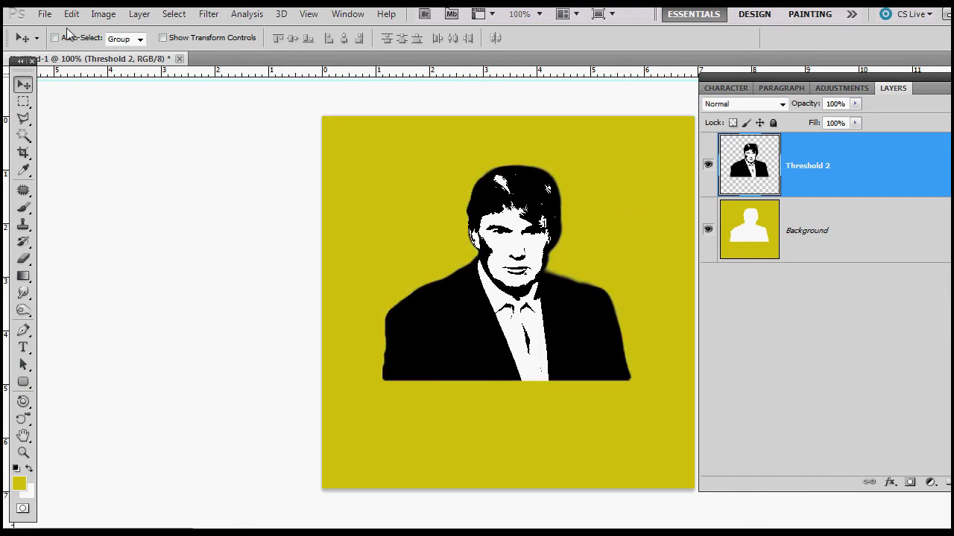
pyautogui.hotkey('ctrl', 'a')
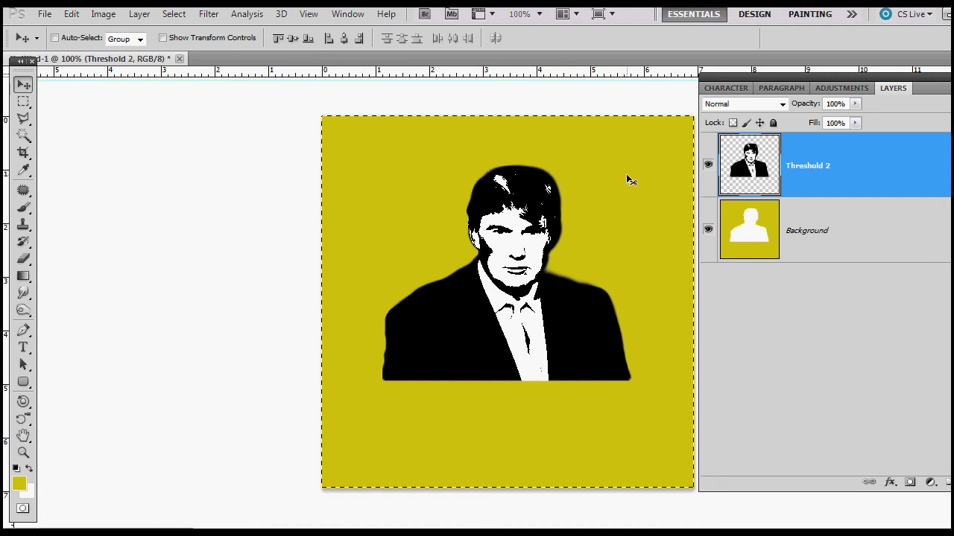
pyautogui.keyDown('shift'); pyautogui.click(829, 232); pyautogui.keyUp('shift')
pyautogui.rightClick(829, 232)
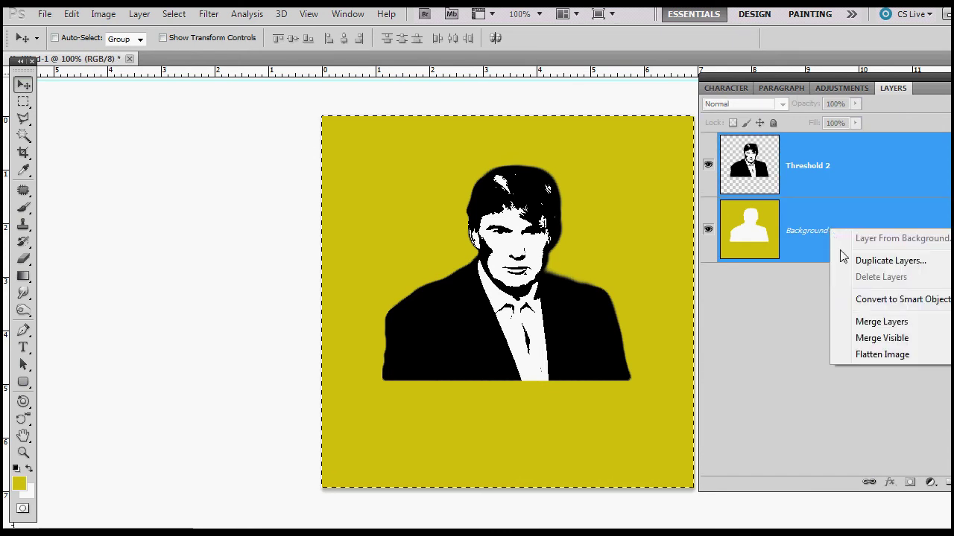
pyautogui.click(889, 340)
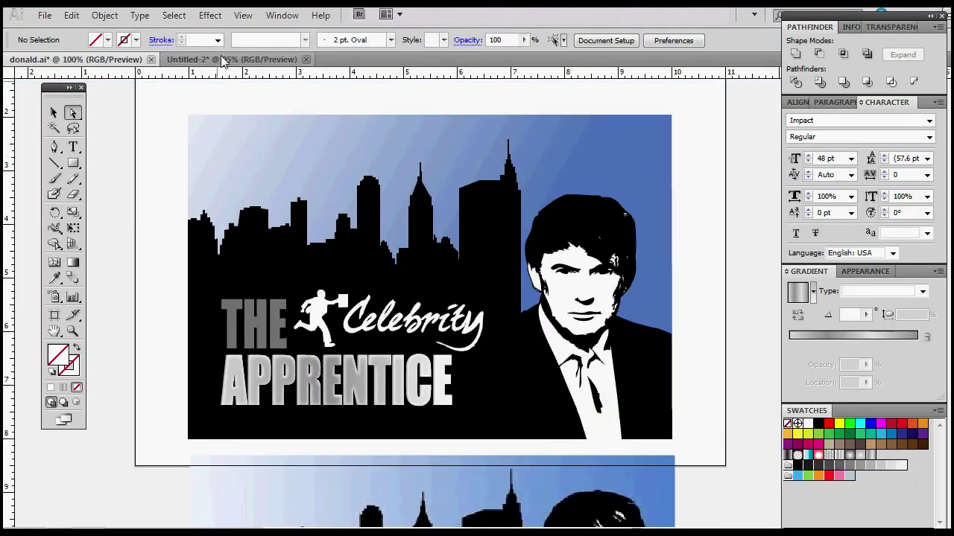
pyautogui.click(219, 59)
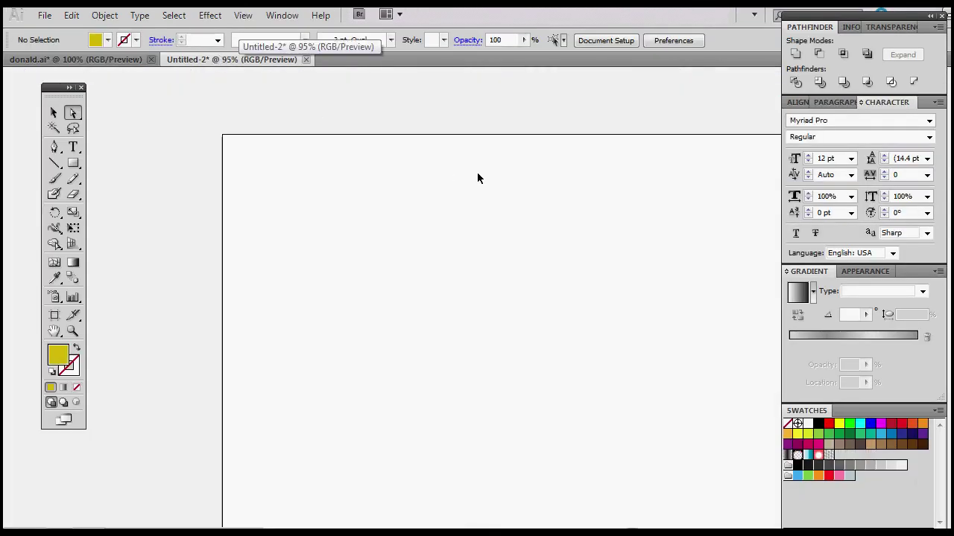
pyautogui.hotkey('ctrl', 'v')
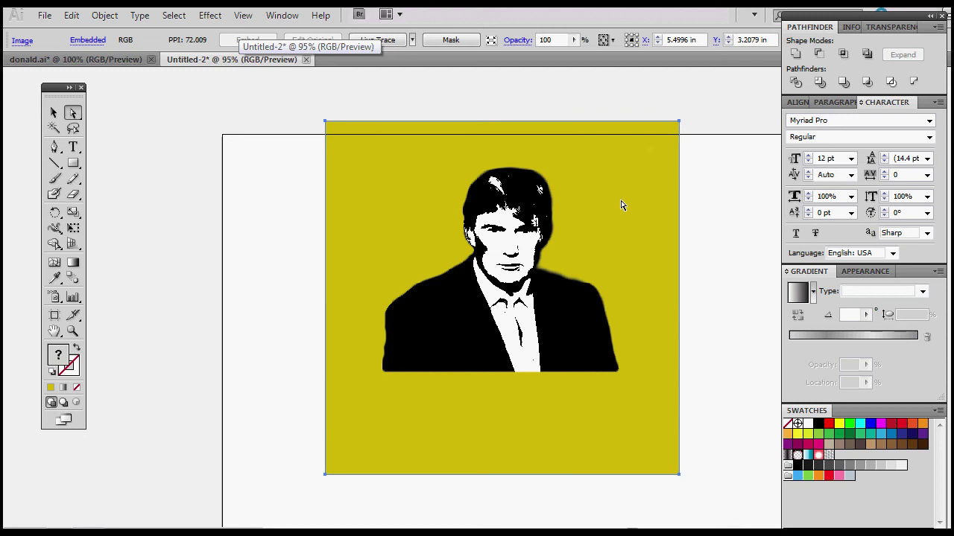
pyautogui.click(413, 42)
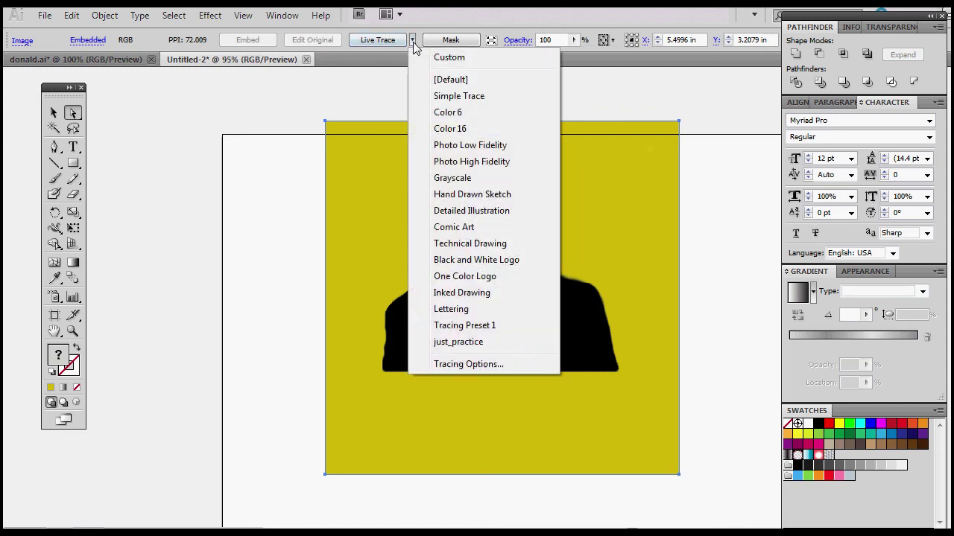
pyautogui.click(466, 365)
pyautogui.click(450, 199)
pyautogui.click(392, 212)
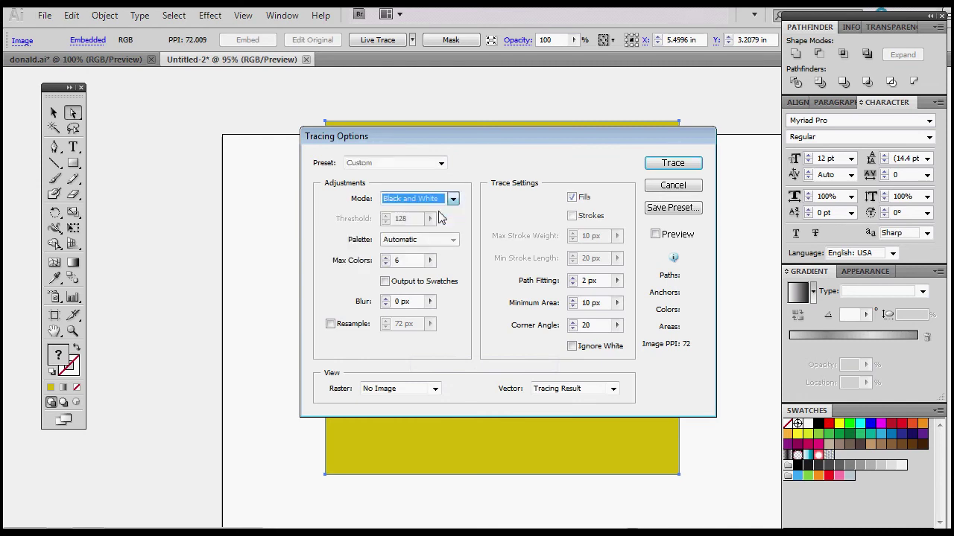
pyautogui.click(385, 264)
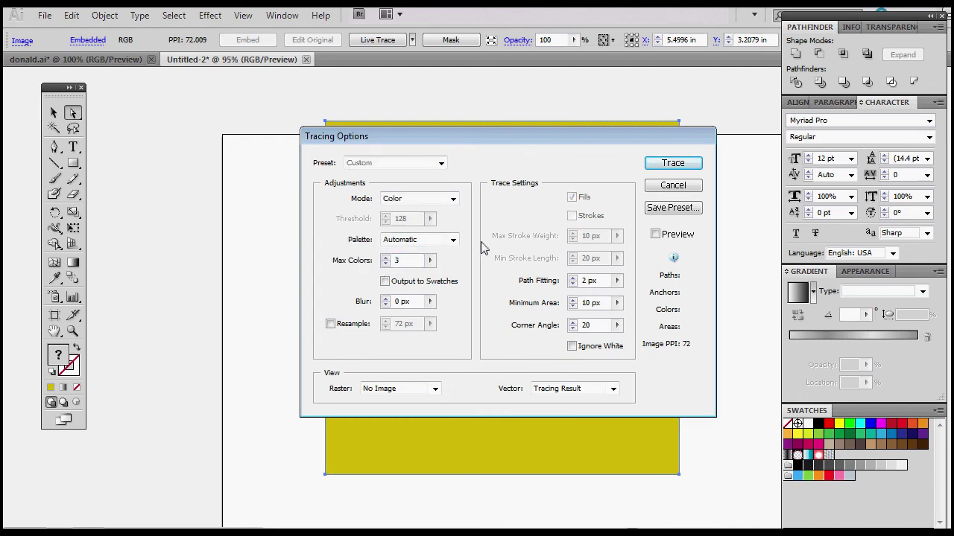
pyautogui.click(661, 169)
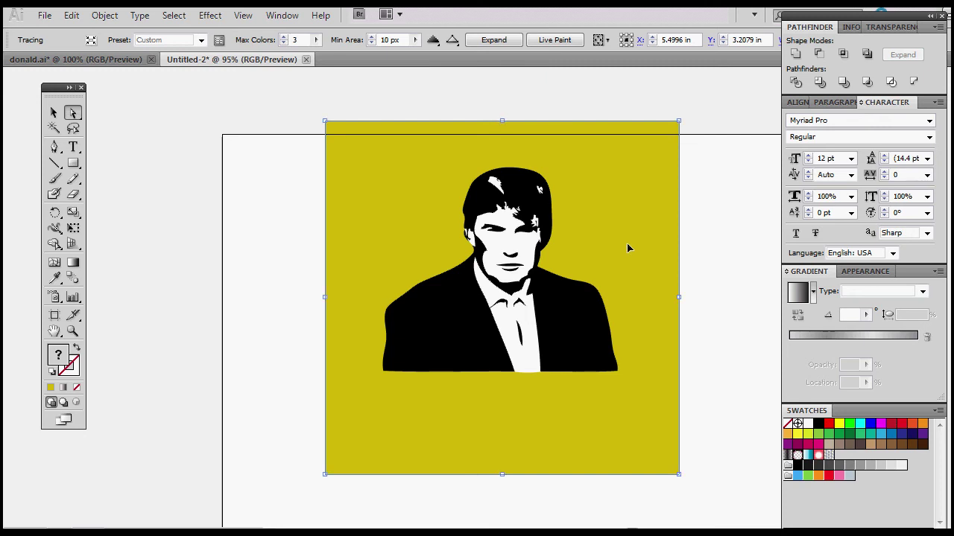
pyautogui.hotkey('ctrl', 'z')
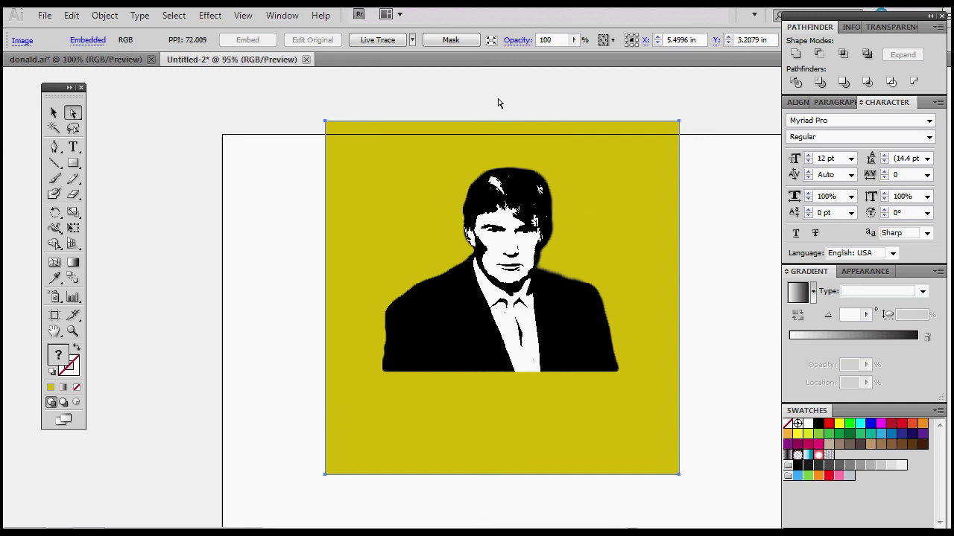
# In Tracing Options with preview on, set Color mode, 3 maximum colours and 3000 px minimum area
pyautogui.click(412, 41)
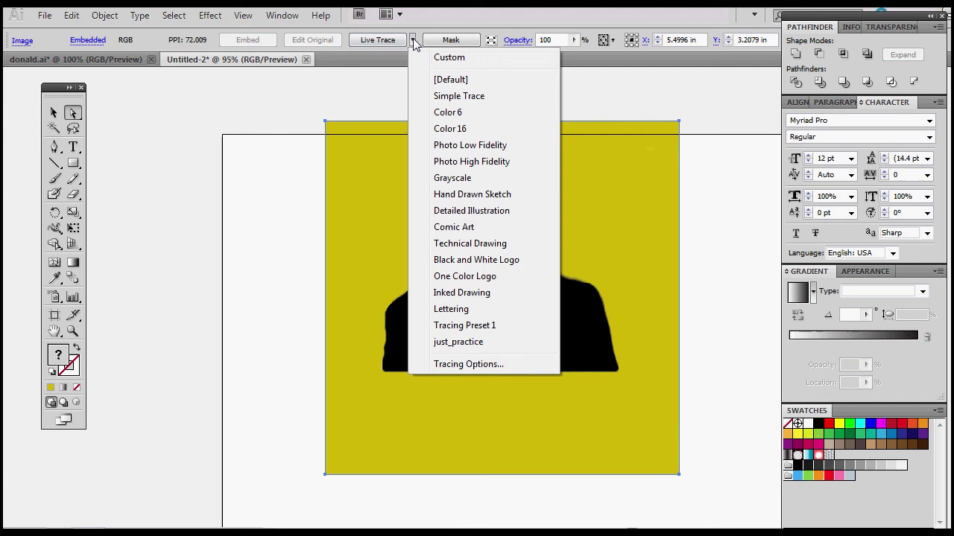
pyautogui.click(474, 366)
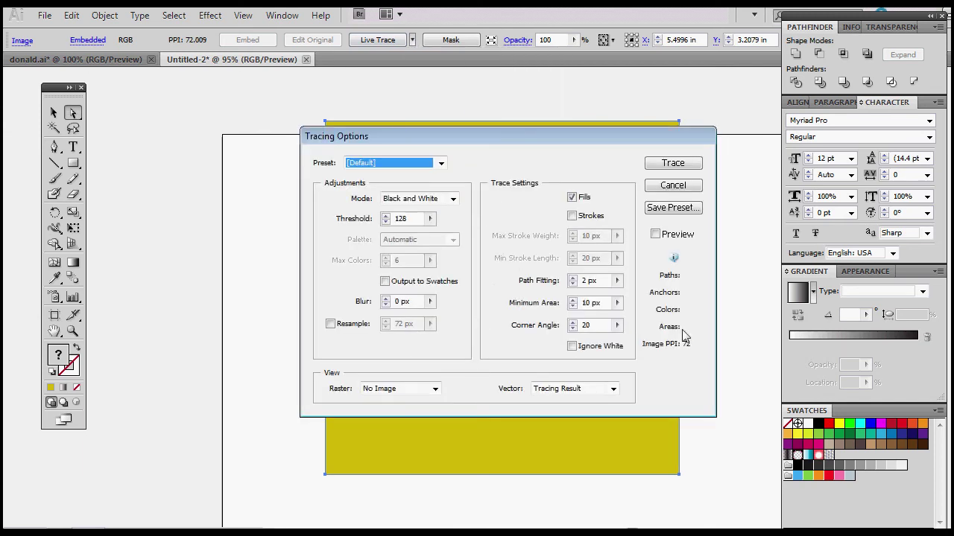
pyautogui.click(655, 234)
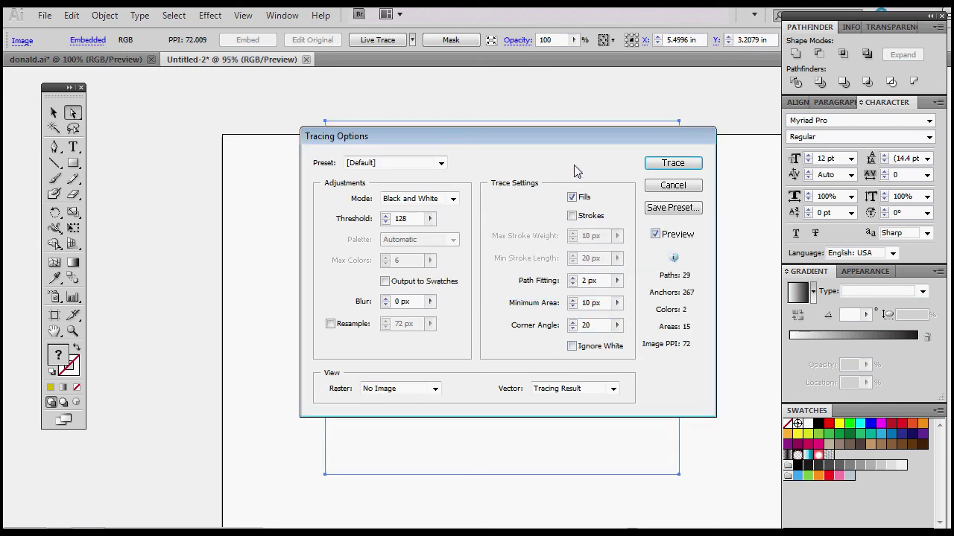
pyautogui.moveTo(563, 144); pyautogui.dragTo(833, 151)
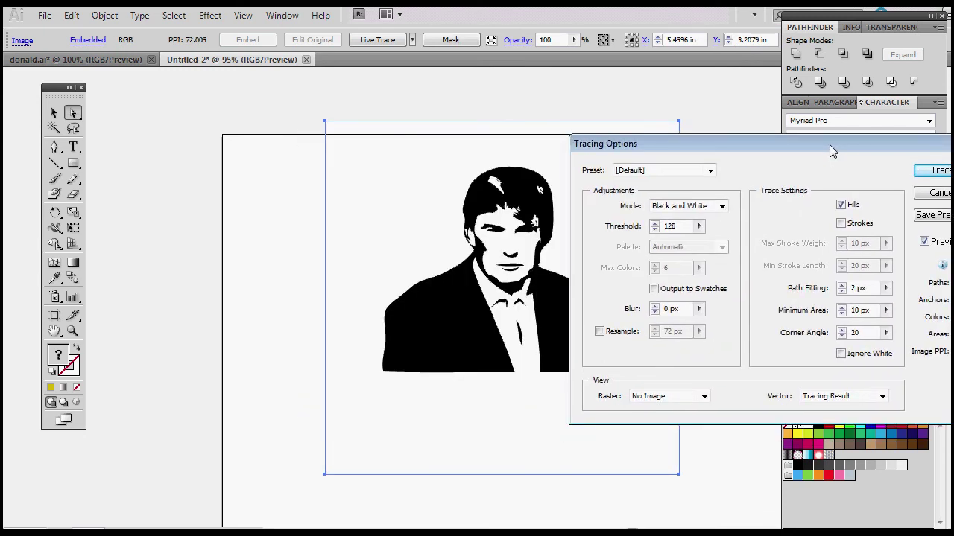
pyautogui.click(721, 207)
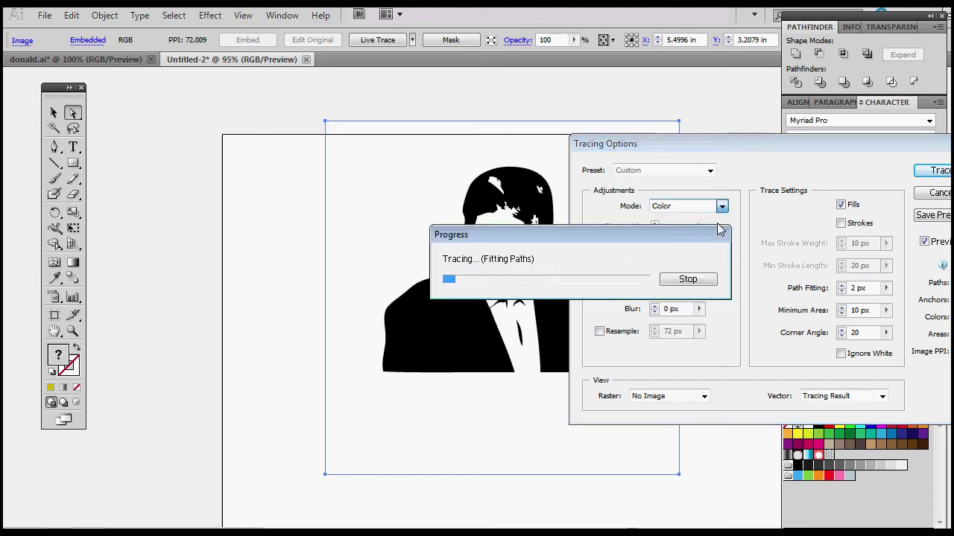
pyautogui.click(717, 216)
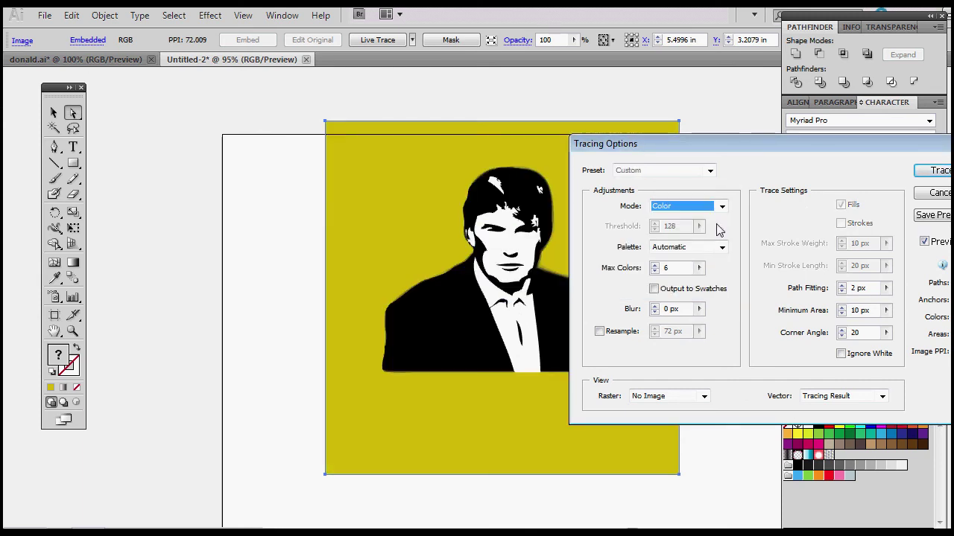
pyautogui.click(654, 271)
pyautogui.click(654, 271)
pyautogui.click(655, 271)
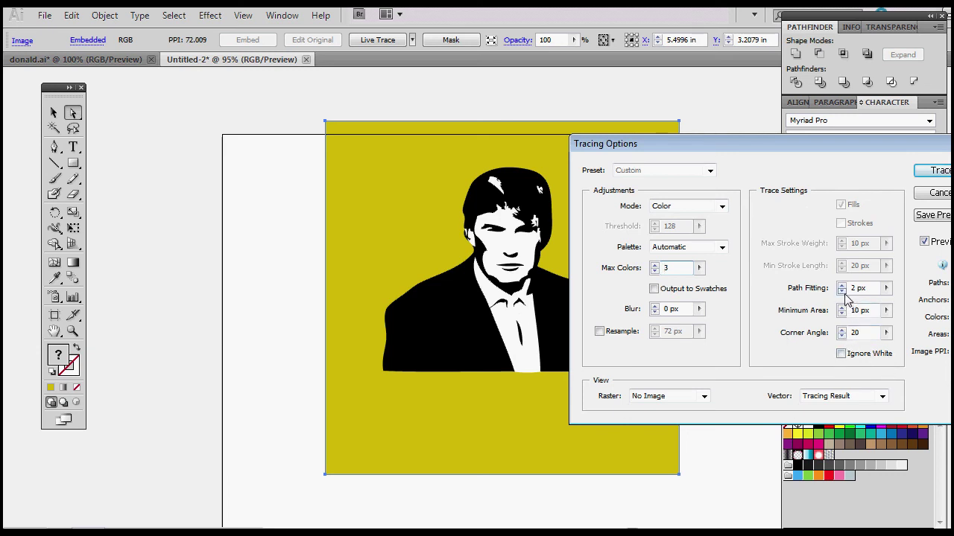
pyautogui.click(886, 310)
pyautogui.moveTo(821, 339)
pyautogui.mouseDown()
pyautogui.moveTo(812, 335)
pyautogui.moveTo(898, 339)
pyautogui.moveTo(790, 334)
pyautogui.mouseUp()
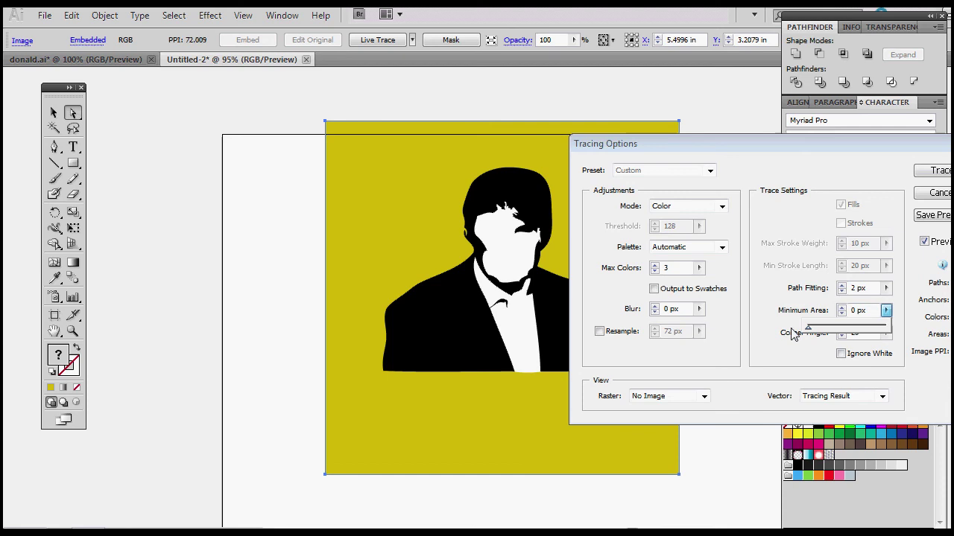
# Set path fitting to 1 px and apply the trace
pyautogui.click(842, 290)
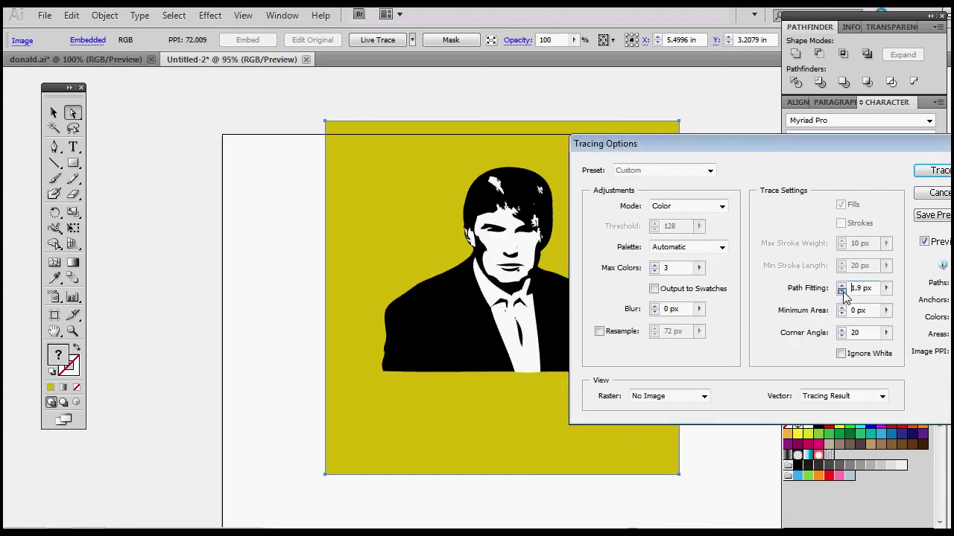
pyautogui.click(842, 291)
pyautogui.click(842, 292)
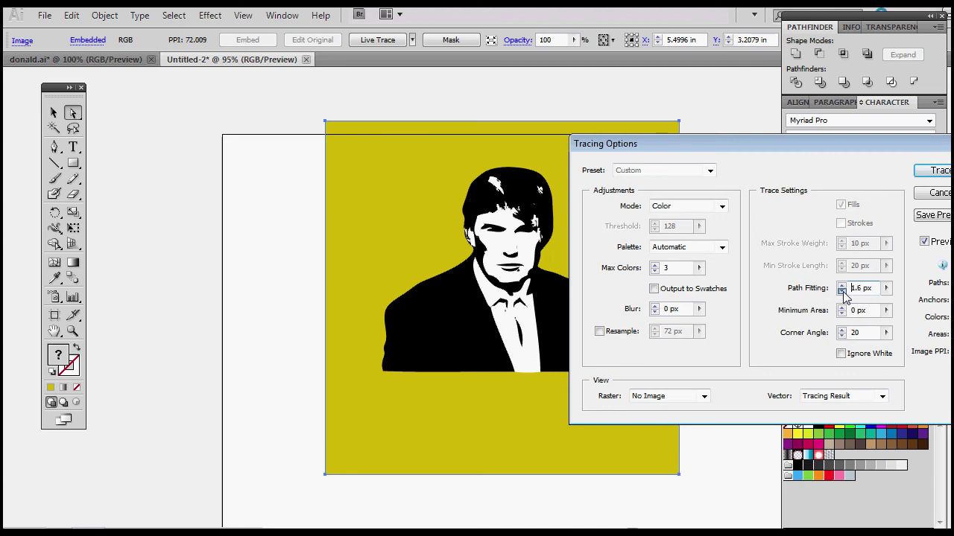
pyautogui.click(842, 292)
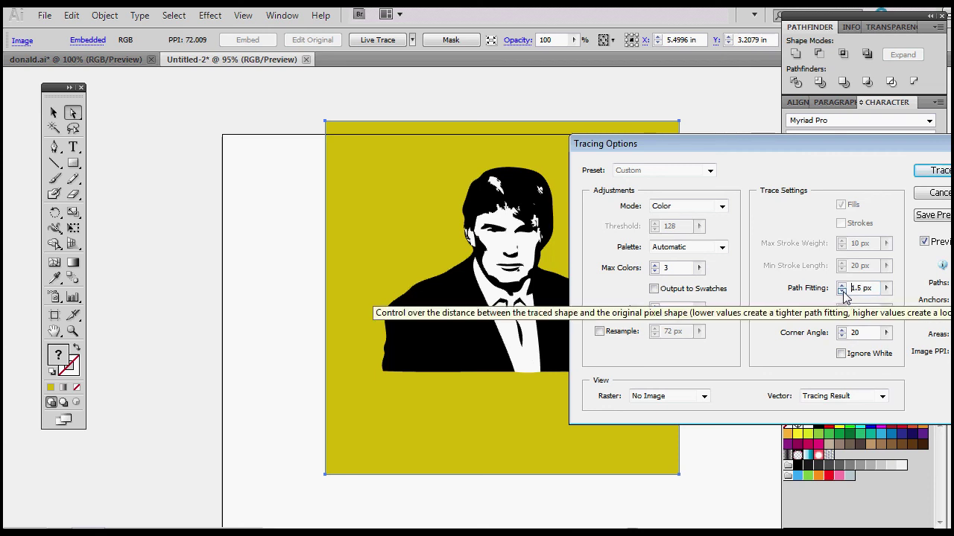
pyautogui.click(842, 291)
pyautogui.click(842, 291)
pyautogui.click(843, 292)
pyautogui.click(842, 292)
pyautogui.click(843, 292)
pyautogui.click(843, 292)
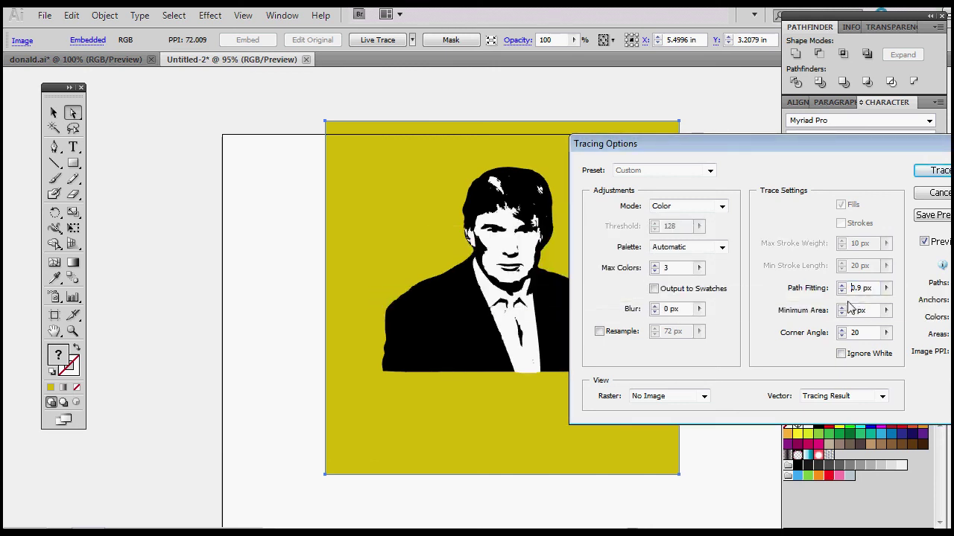
pyautogui.click(841, 285)
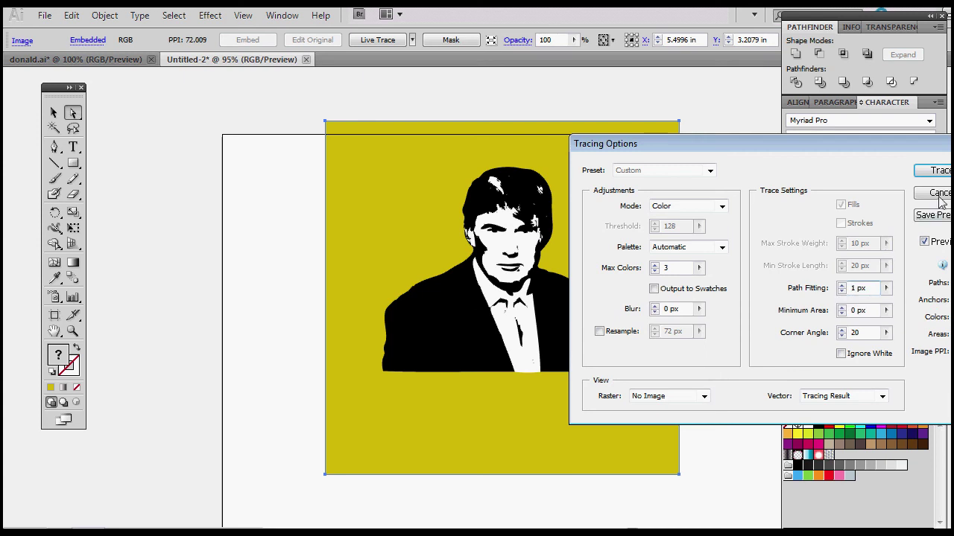
pyautogui.click(938, 172)
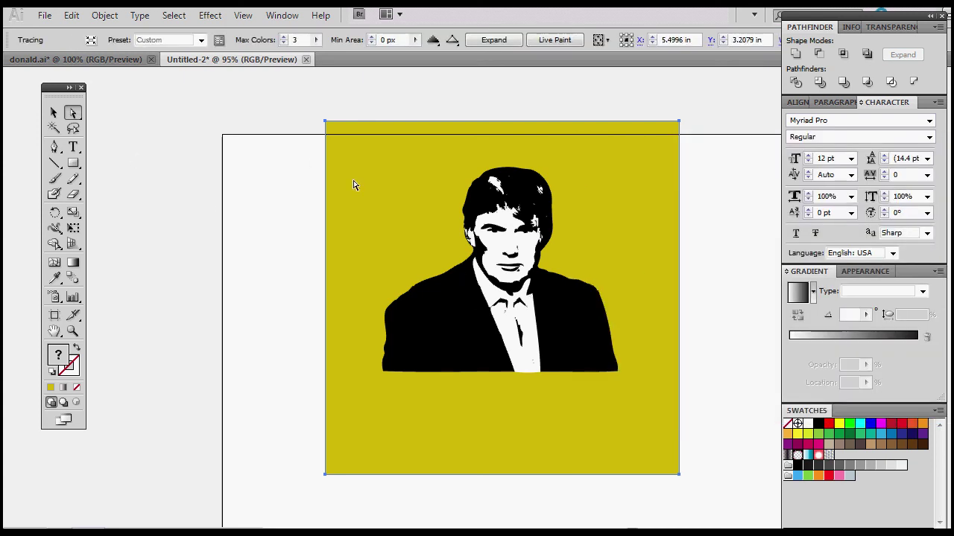
# Convert the traced portrait into a Live Paint group and reselect it with the Selection tool
pyautogui.click(553, 42)
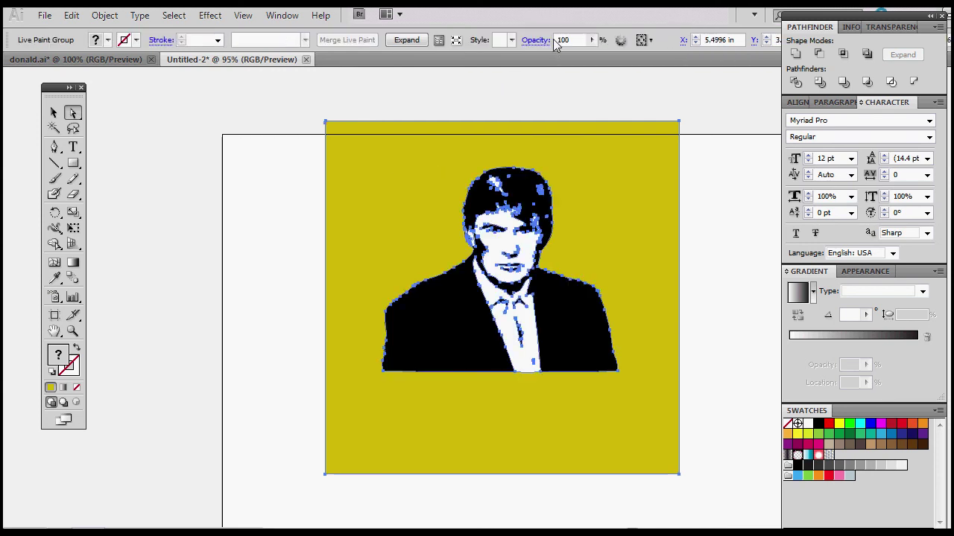
pyautogui.click(724, 228)
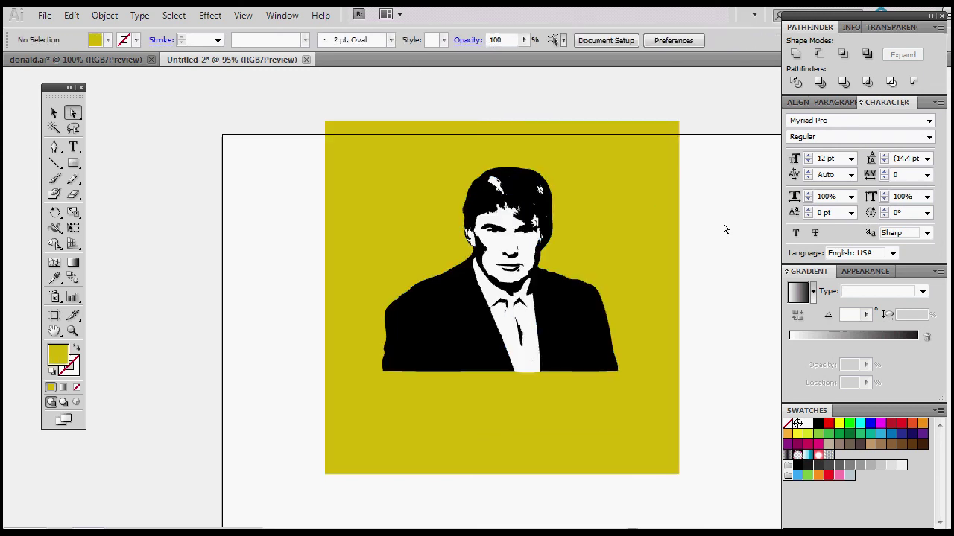
pyautogui.click(589, 231)
pyautogui.rightClick(557, 249)
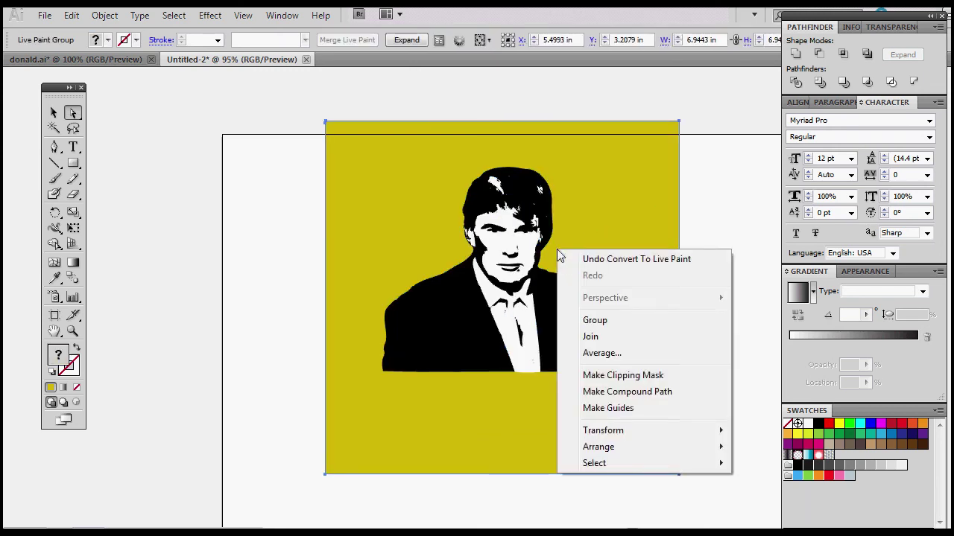
pyautogui.click(572, 210)
pyautogui.click(53, 113)
pyautogui.click(259, 203)
pyautogui.click(425, 241)
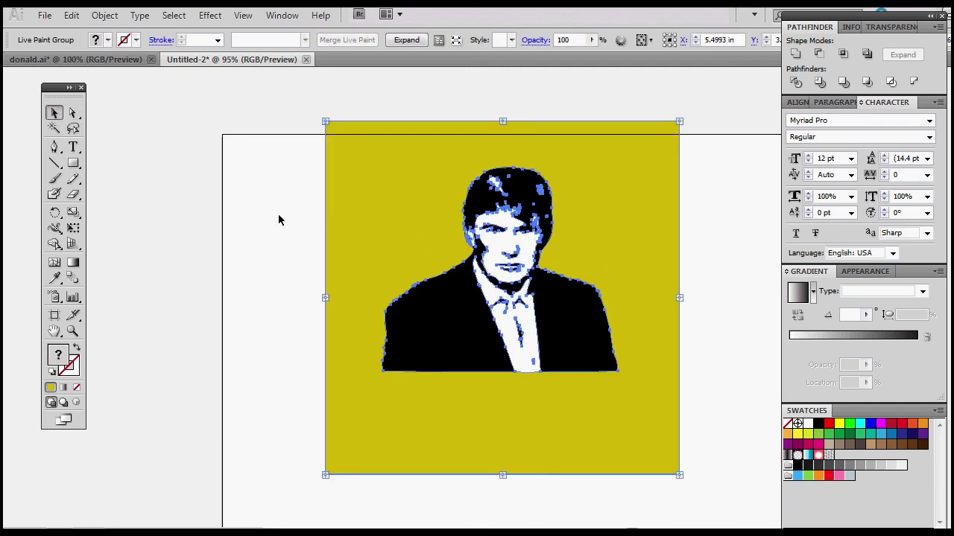
# Try selecting the yellow background and jacket outline with the Direct Selection tool
pyautogui.click(182, 16)
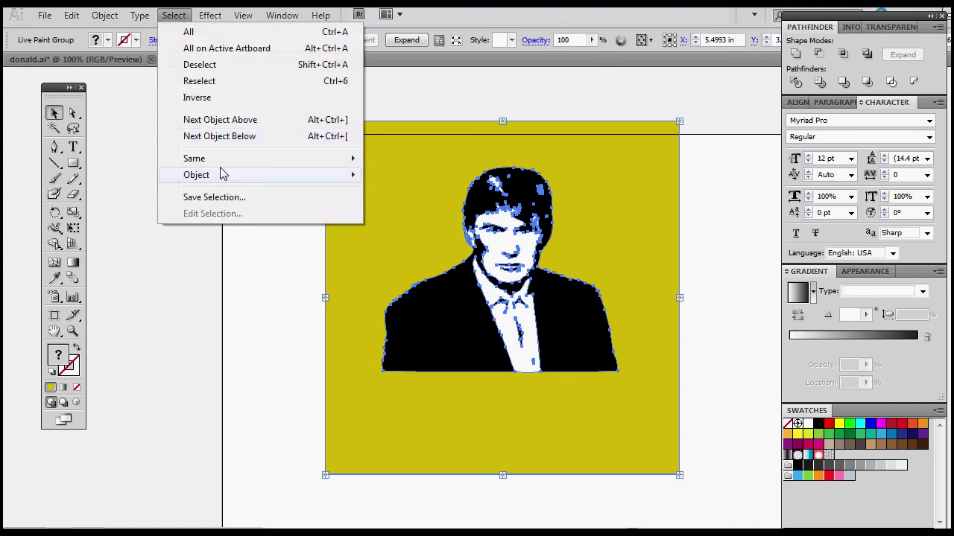
pyautogui.moveTo(222, 162)
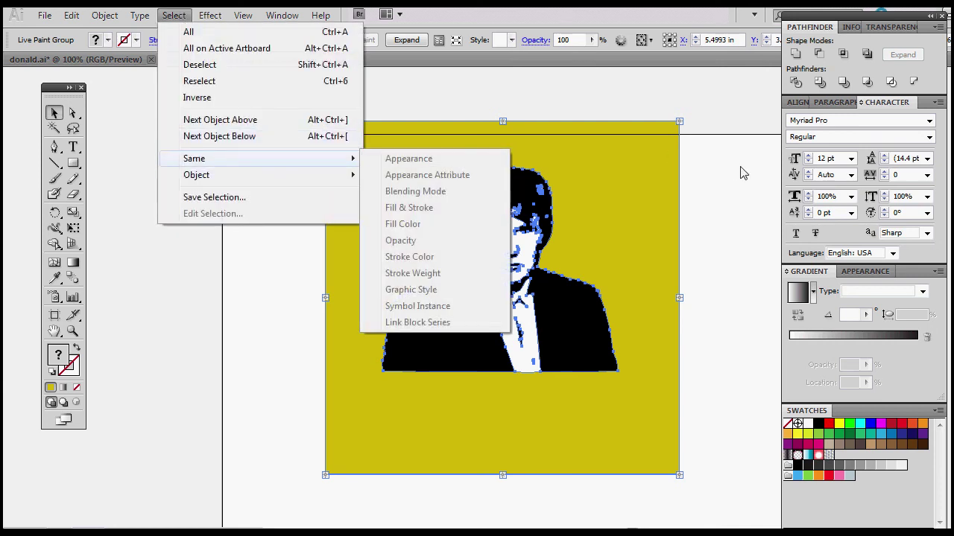
pyautogui.click(521, 153)
pyautogui.click(741, 166)
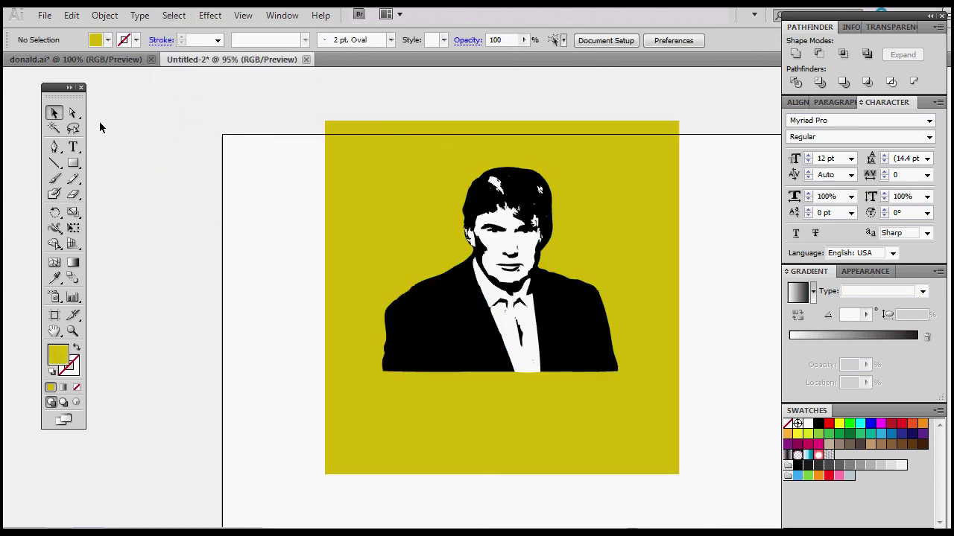
pyautogui.click(73, 112)
pyautogui.click(357, 240)
pyautogui.click(393, 288)
pyautogui.click(630, 359)
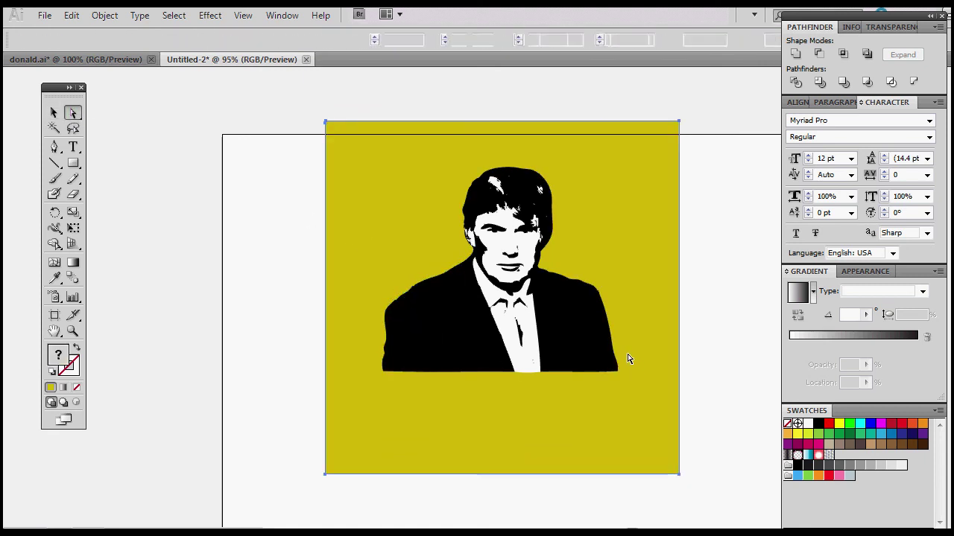
# Select the whole yellow Live Paint group and nudge it slightly right
pyautogui.click(511, 255)
pyautogui.click(618, 283)
pyautogui.click(174, 15)
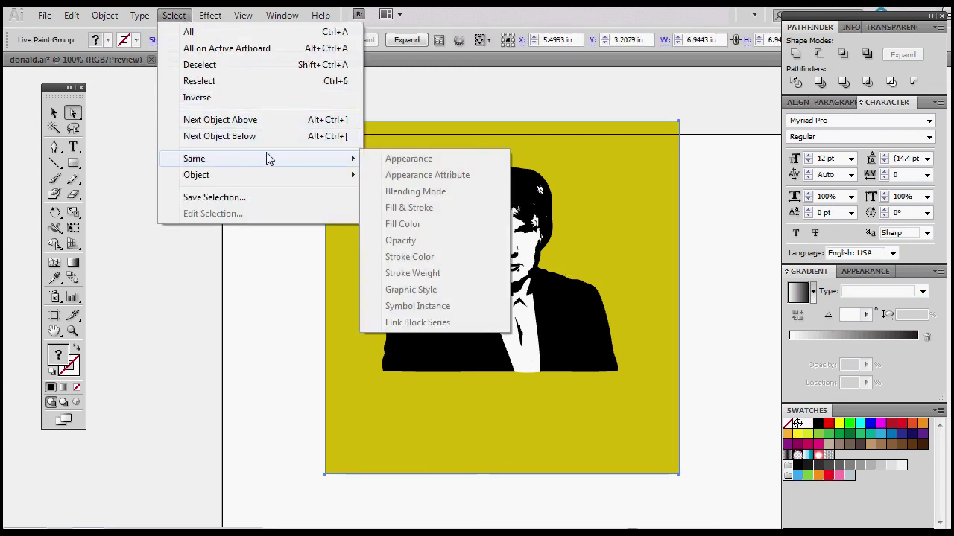
pyautogui.click(612, 187)
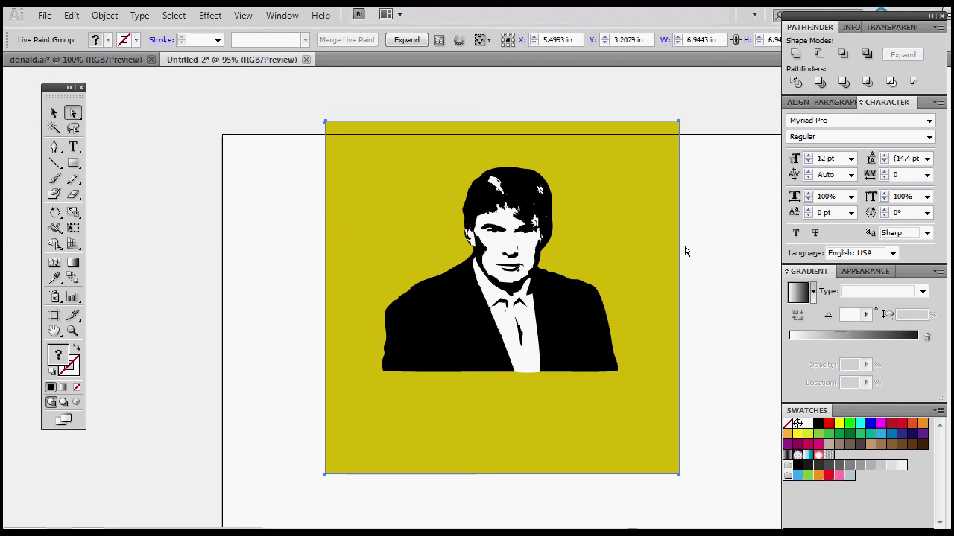
pyautogui.moveTo(681, 290); pyautogui.dragTo(685, 290)
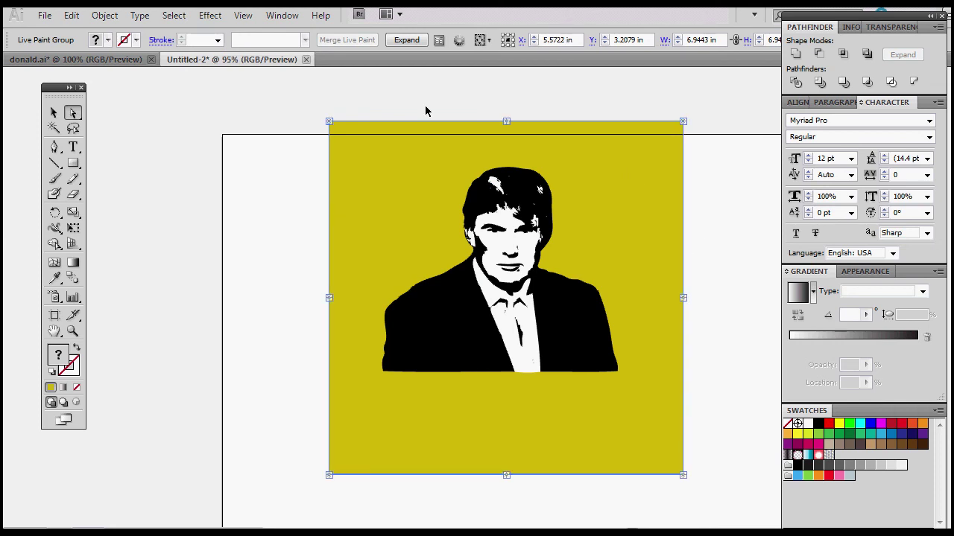
# Expand the Live Paint group and delete every shape with the yellow fill
pyautogui.click(407, 40)
pyautogui.click(651, 222)
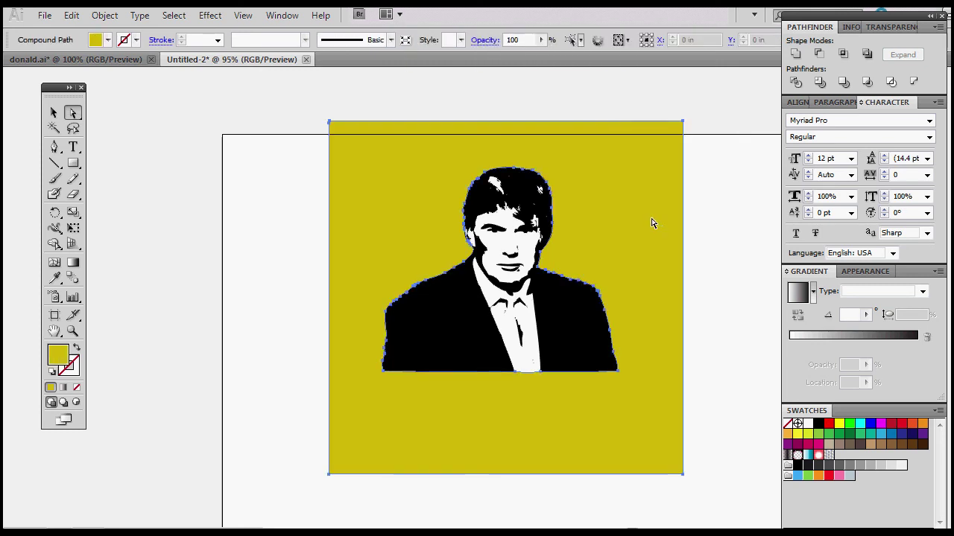
pyautogui.click(175, 15)
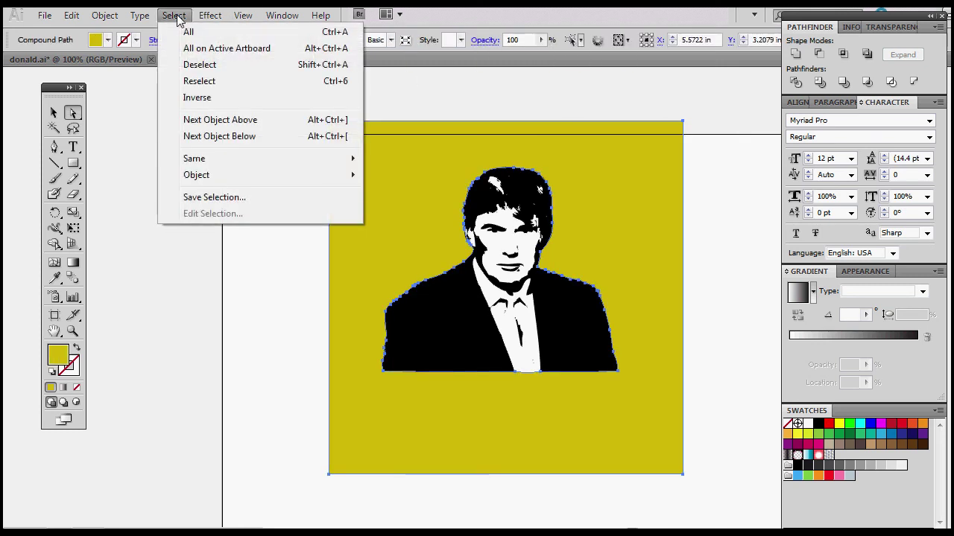
pyautogui.moveTo(242, 160)
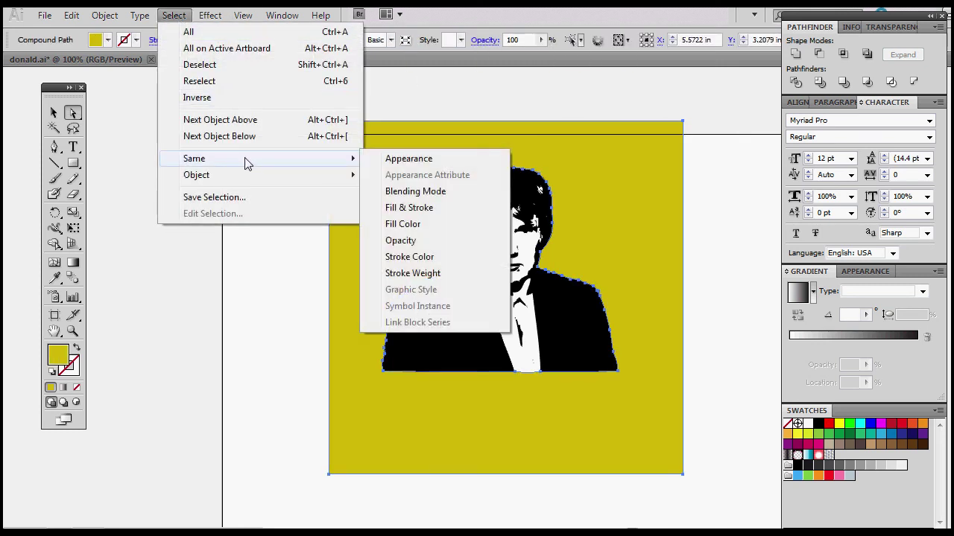
pyautogui.click(417, 224)
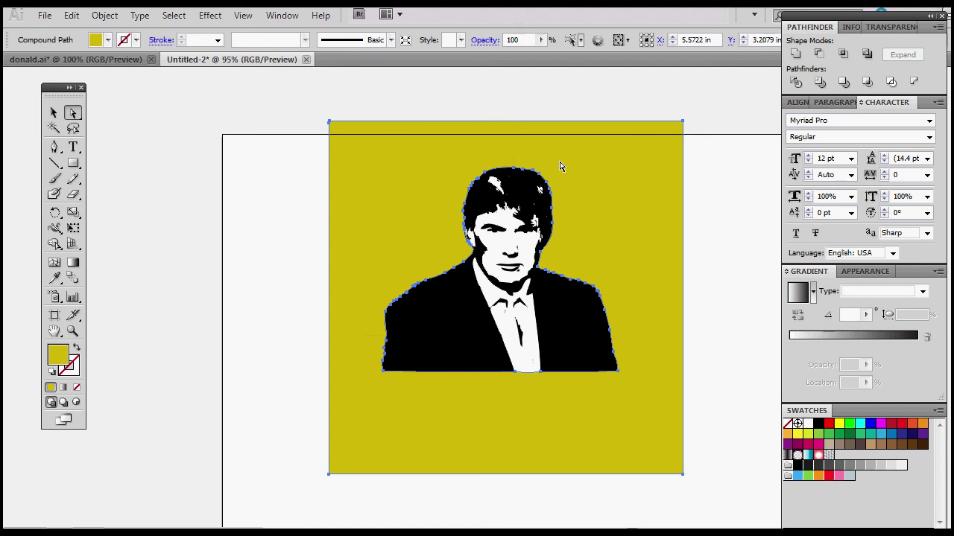
pyautogui.press('Delete')
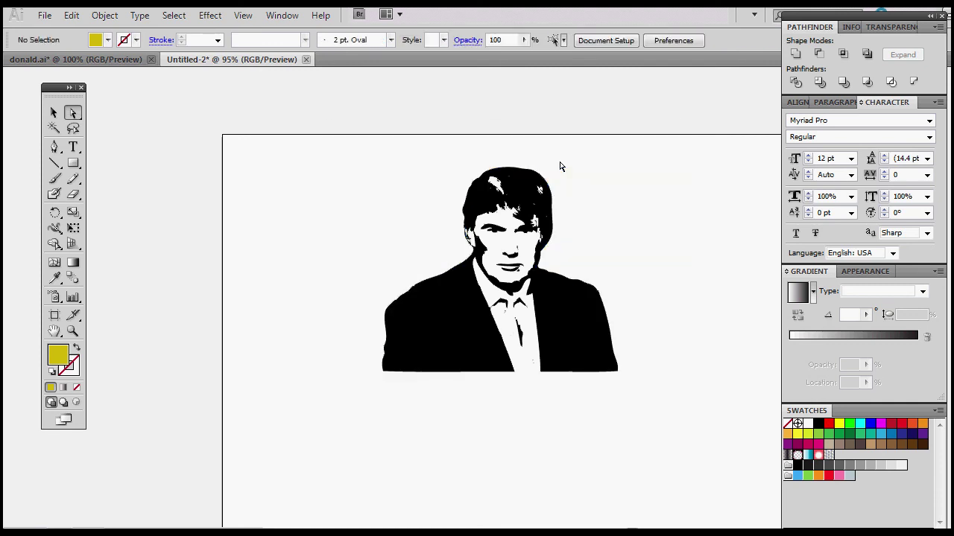
# Move the black-and-white portrait group up and left off the artboard
pyautogui.click(54, 114)
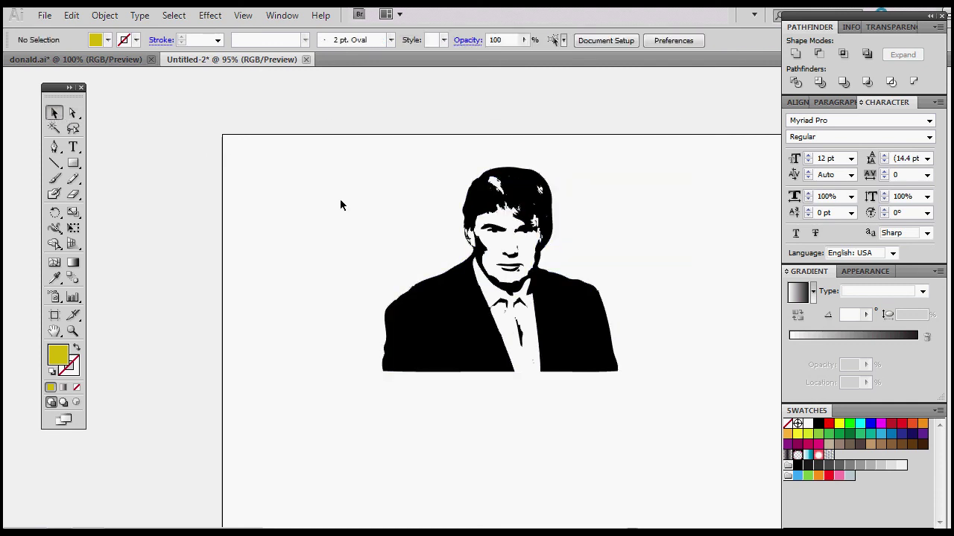
pyautogui.click(548, 213)
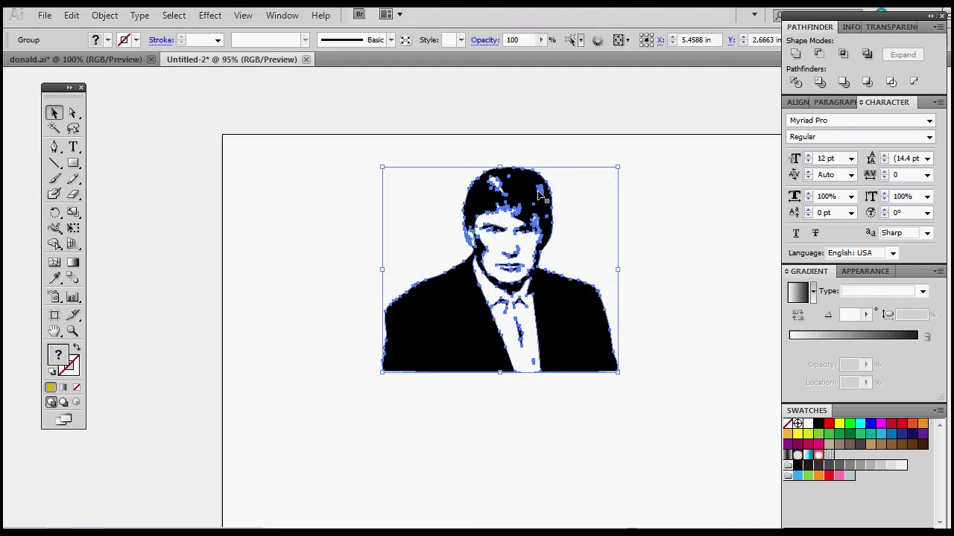
pyautogui.rightClick(524, 202)
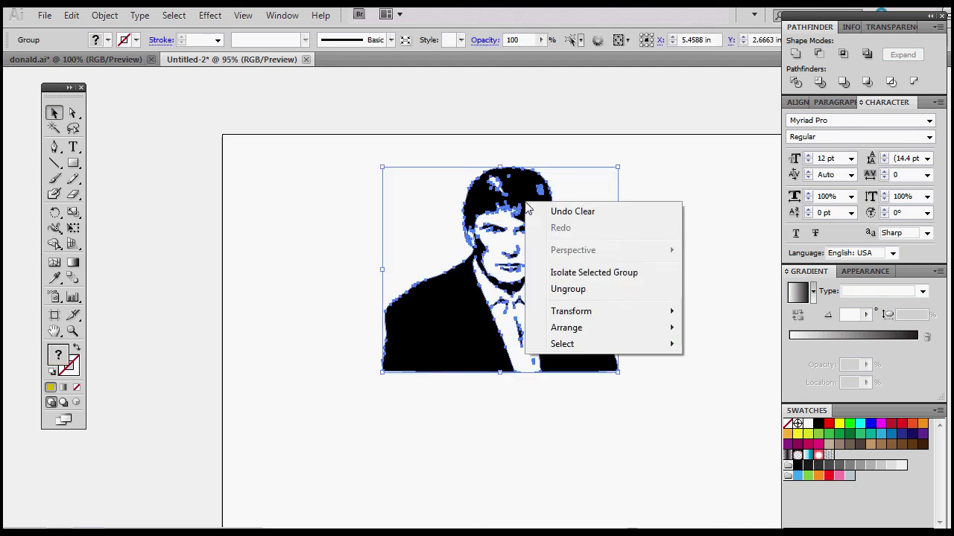
pyautogui.click(522, 192)
pyautogui.moveTo(522, 192); pyautogui.dragTo(177, 115)
pyautogui.click(451, 225)
pyautogui.scroll(-3, 452, 230)
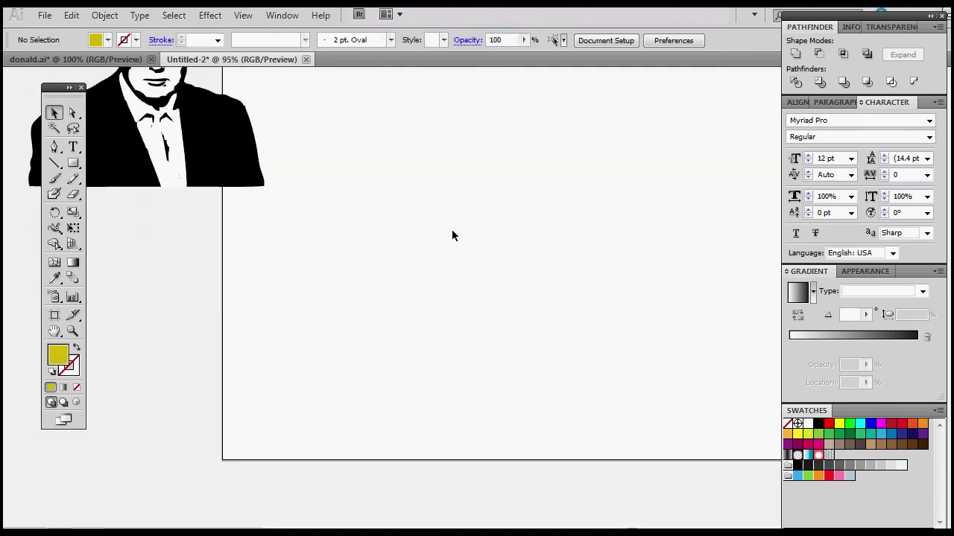
pyautogui.scroll(2, 452, 230)
# Drag the Apprentice poster artwork from donald.ai into Untitled-2 and position it on the artboard
pyautogui.click(102, 59)
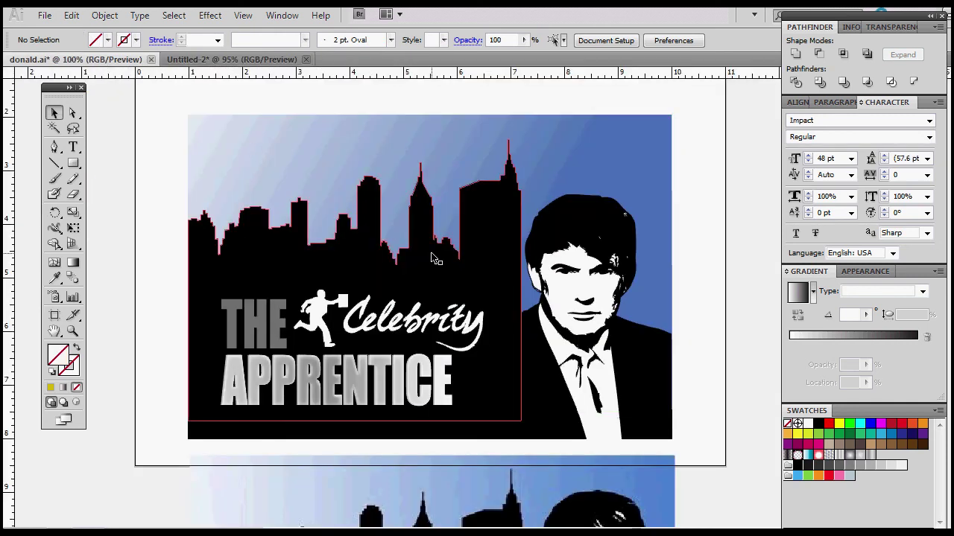
pyautogui.scroll(-4, 438, 378)
pyautogui.scroll(-1, 438, 378)
pyautogui.moveTo(438, 378); pyautogui.dragTo(485, 342)
pyautogui.moveTo(582, 351); pyautogui.dragTo(631, 444)
pyautogui.scroll(-3, 596, 388)
pyautogui.moveTo(516, 341); pyautogui.dragTo(470, 477)
pyautogui.moveTo(591, 344); pyautogui.dragTo(542, 247)
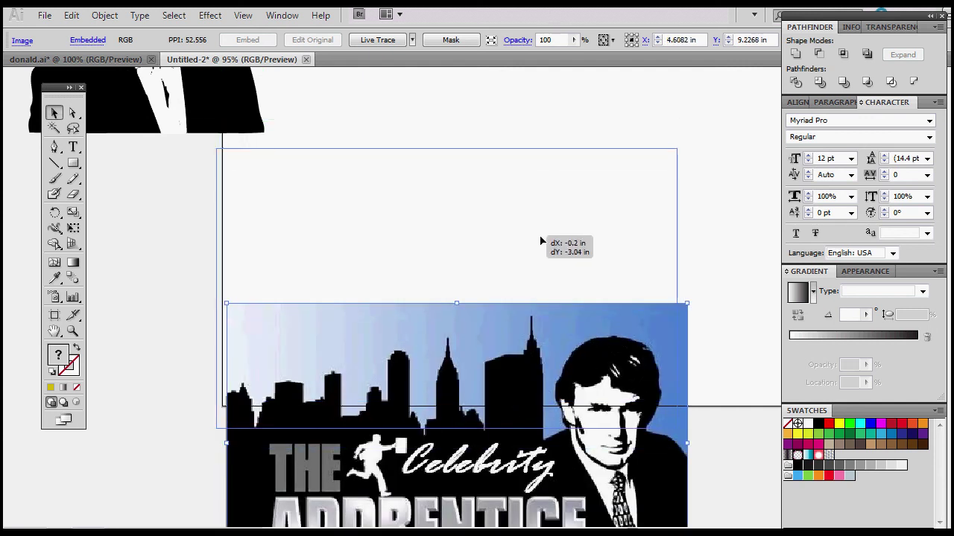
pyautogui.moveTo(541, 241); pyautogui.dragTo(547, 246)
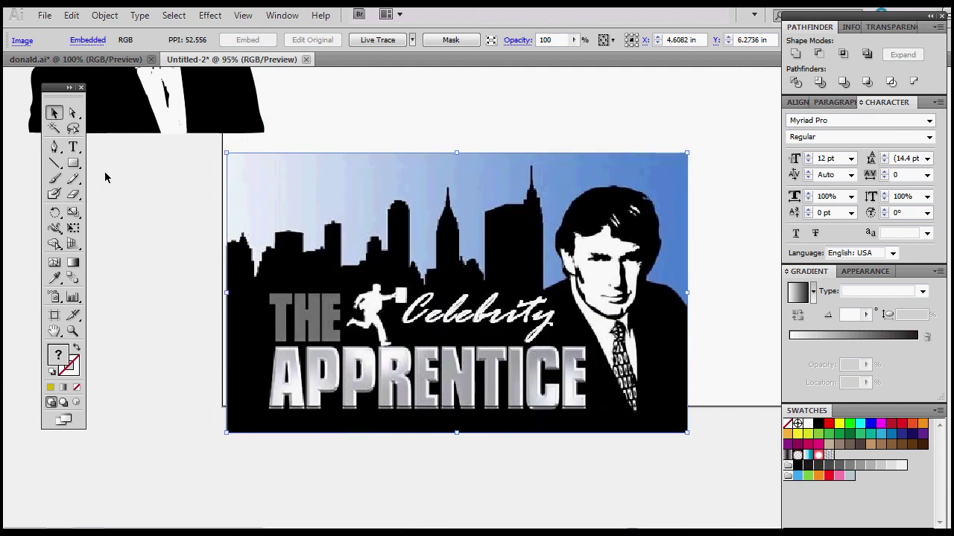